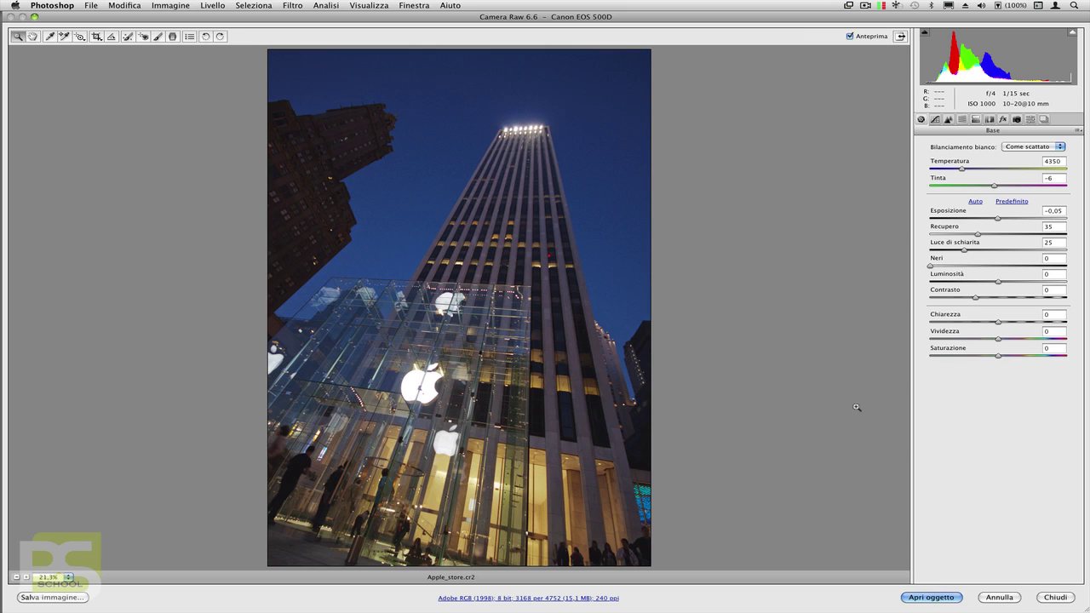
Reset the Base adjustments to defaults, then set Luminosità, Contrasto and Neri (from 5) to 0.
{"action": "left_click", "coordinate": [1014, 202]}
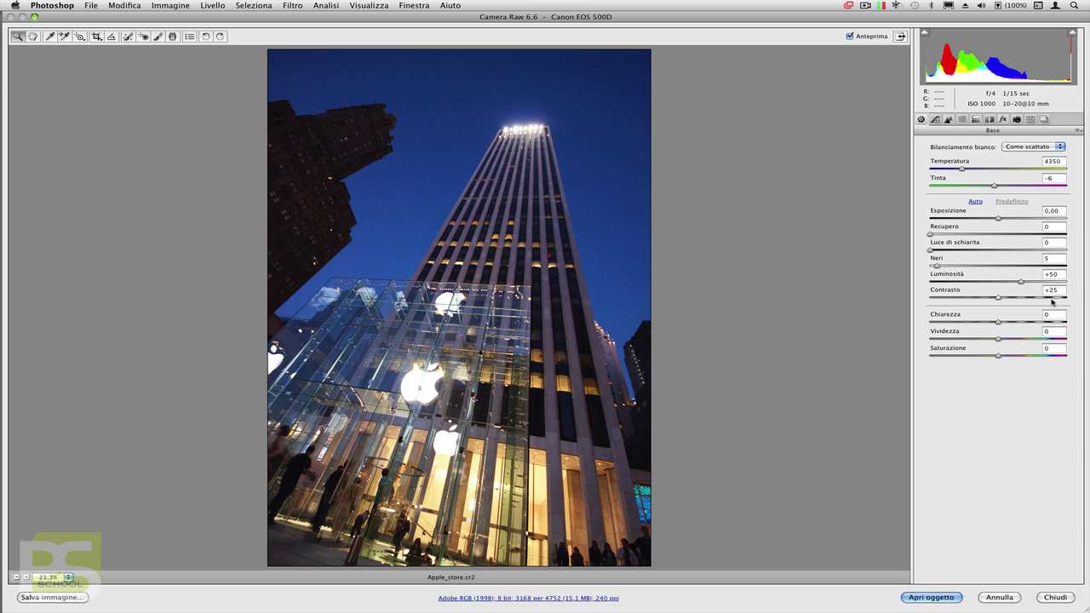
{"action": "left_click_drag", "start_coordinate": [1063, 276], "coordinate": [1041, 277]}
{"action": "type", "text": "0"}
{"action": "key", "text": "Tab"}
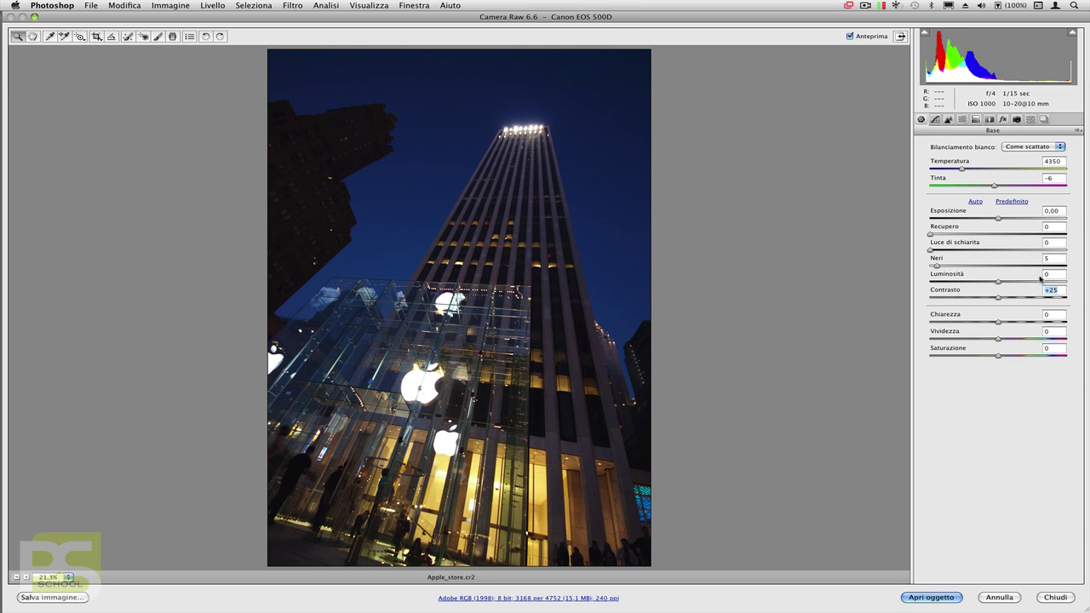
{"action": "type", "text": "0"}
{"action": "key", "text": "Return"}
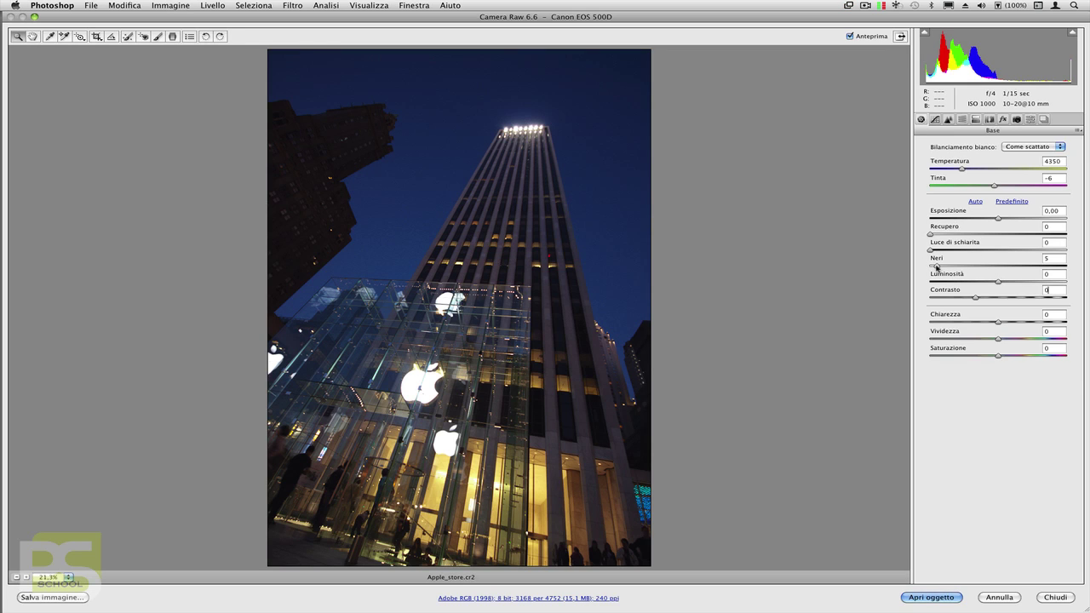
{"action": "left_click_drag", "start_coordinate": [937, 266], "coordinate": [917, 269]}
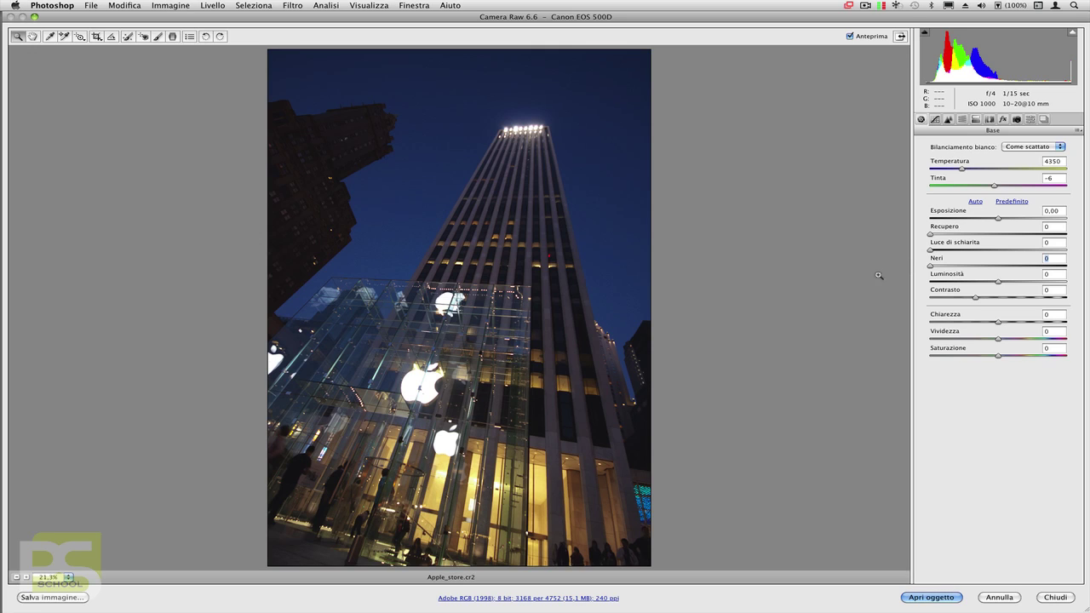
Change the Punti tone curve from Contrasto medio to the straight Lineare preset.
{"action": "left_click", "coordinate": [935, 120]}
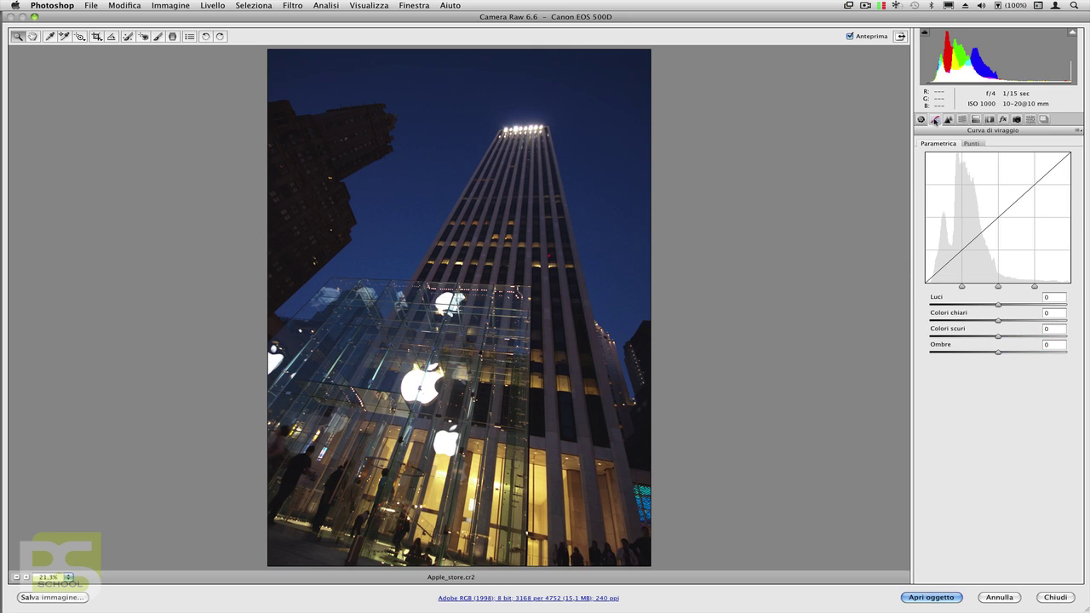
{"action": "left_click", "coordinate": [972, 144]}
{"action": "left_click", "coordinate": [972, 157]}
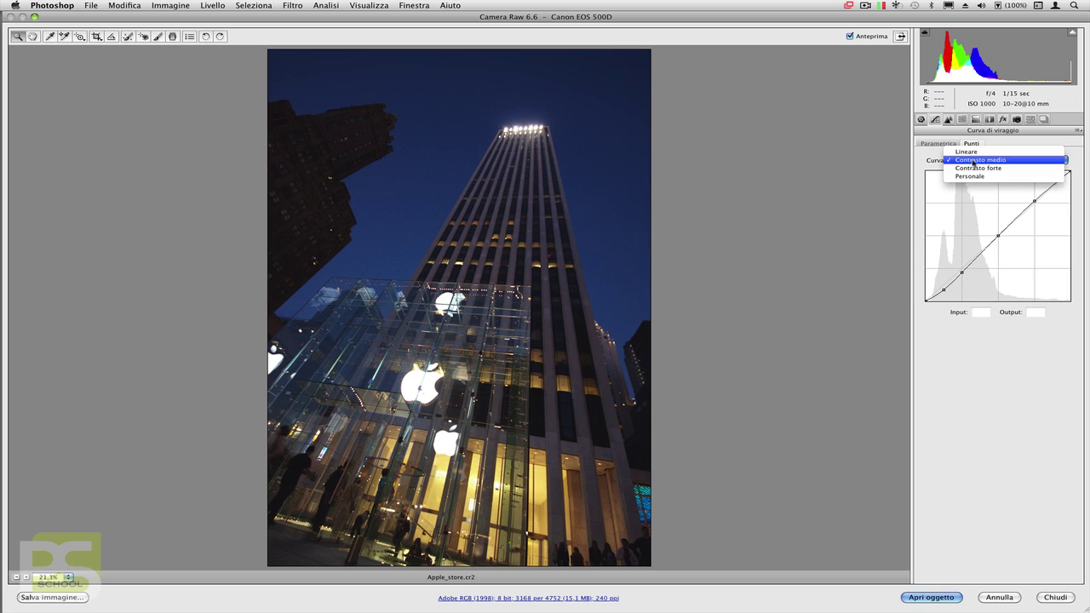
{"action": "left_click", "coordinate": [975, 154]}
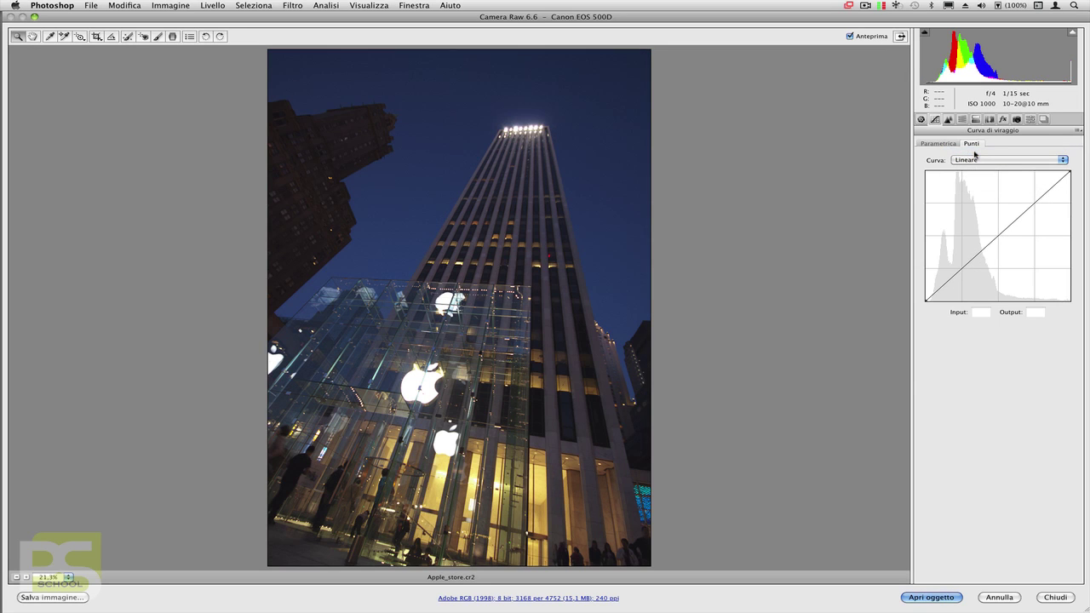
{"action": "left_click", "coordinate": [921, 120]}
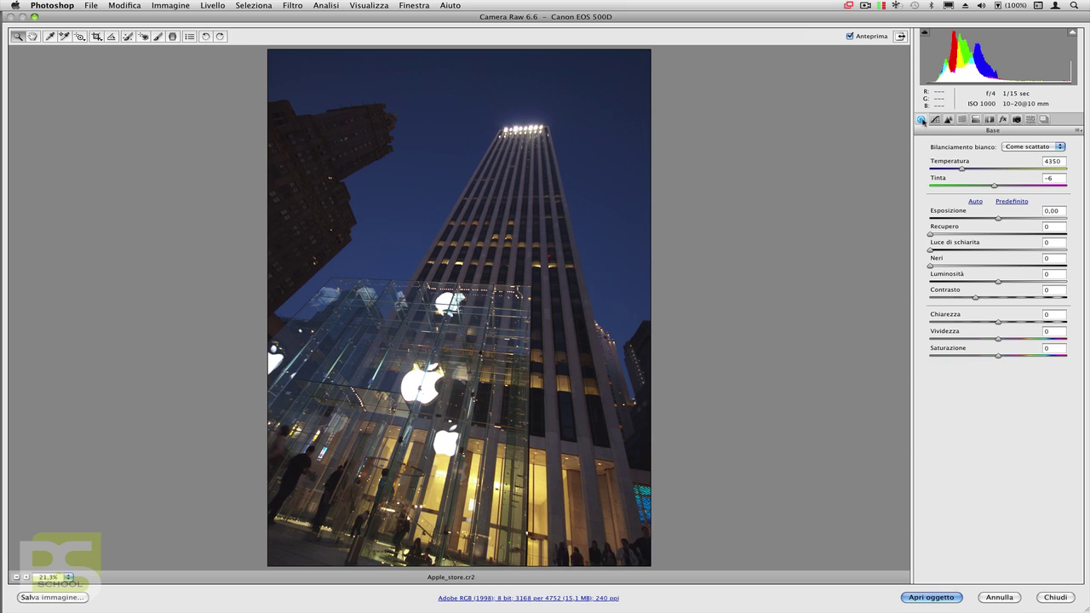
Raise Luce di schiarita to 11 and Esposizione to +0,25, checking highlight clipping with Alt.
{"action": "left_click_drag", "start_coordinate": [930, 250], "coordinate": [947, 252]}
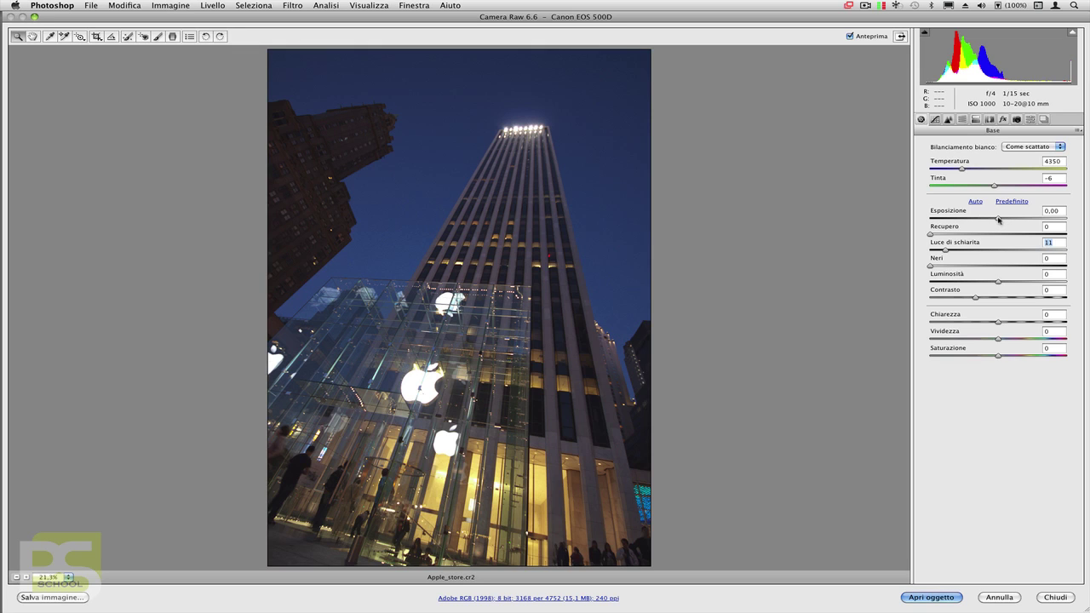
{"action": "left_click_drag", "start_coordinate": [998, 219], "coordinate": [1003, 220]}
{"action": "key", "text": "alt"}
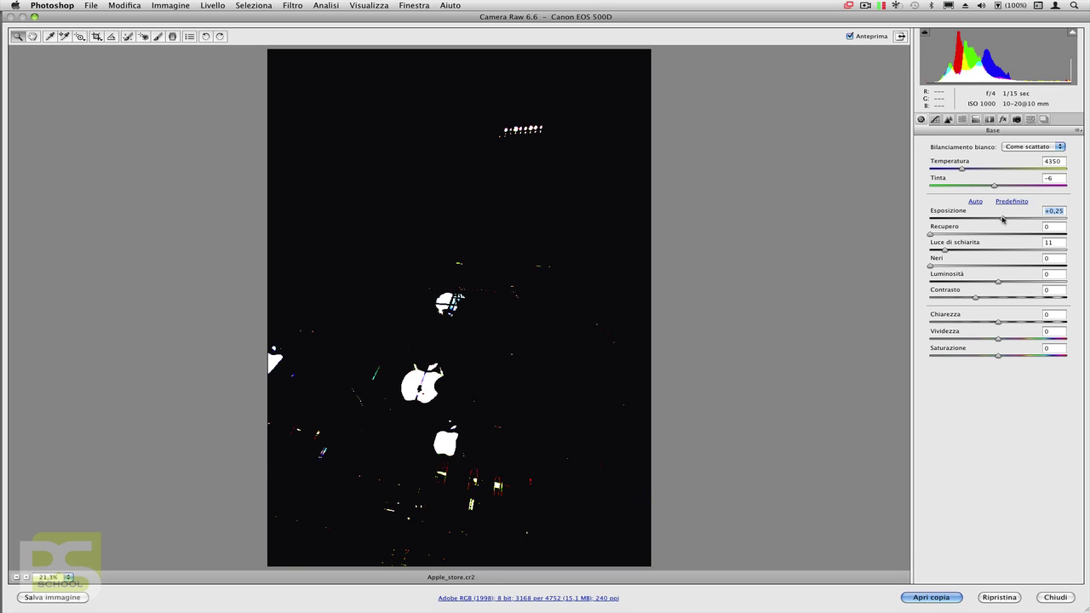
{"action": "left_click_drag", "start_coordinate": [1003, 220], "coordinate": [1003, 220]}
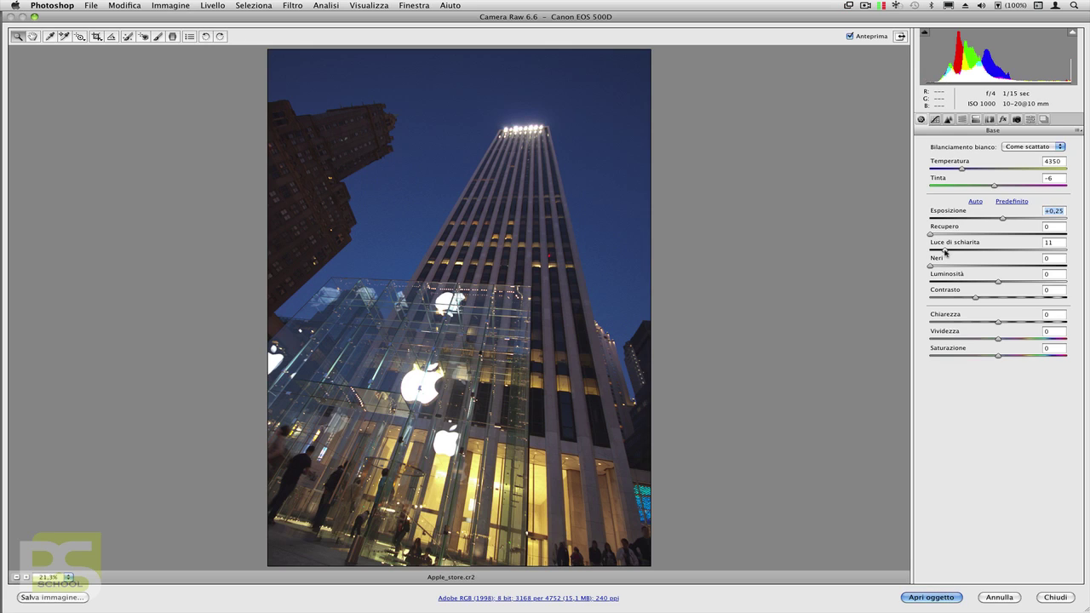
Lower Luce di schiarita from 11 to 9 and zoom in on the glass cube and tower.
{"action": "left_click_drag", "start_coordinate": [945, 251], "coordinate": [943, 252]}
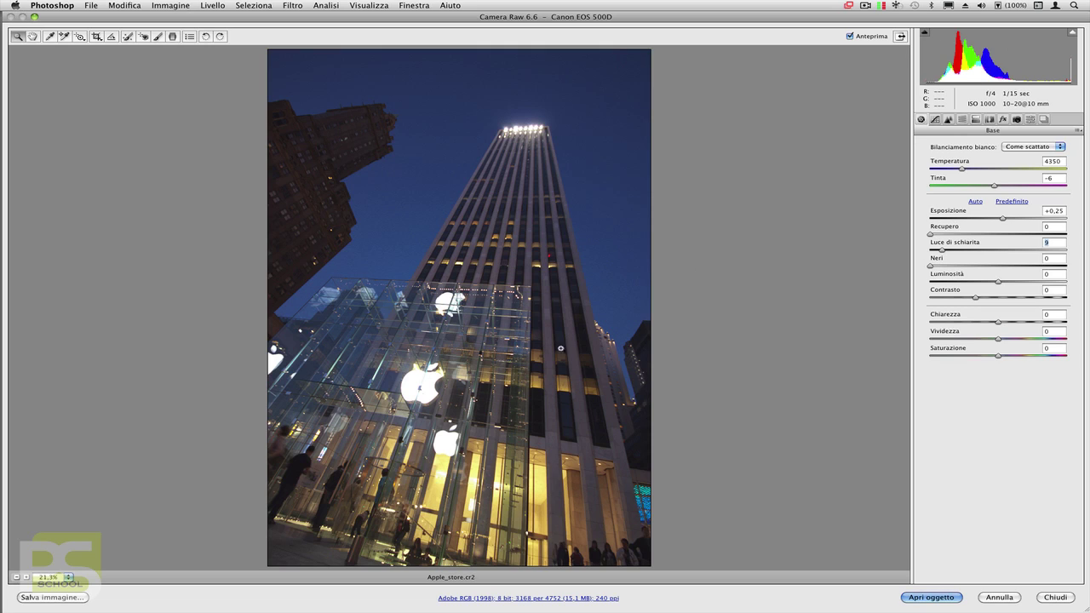
{"action": "left_click_drag", "start_coordinate": [303, 226], "coordinate": [622, 372]}
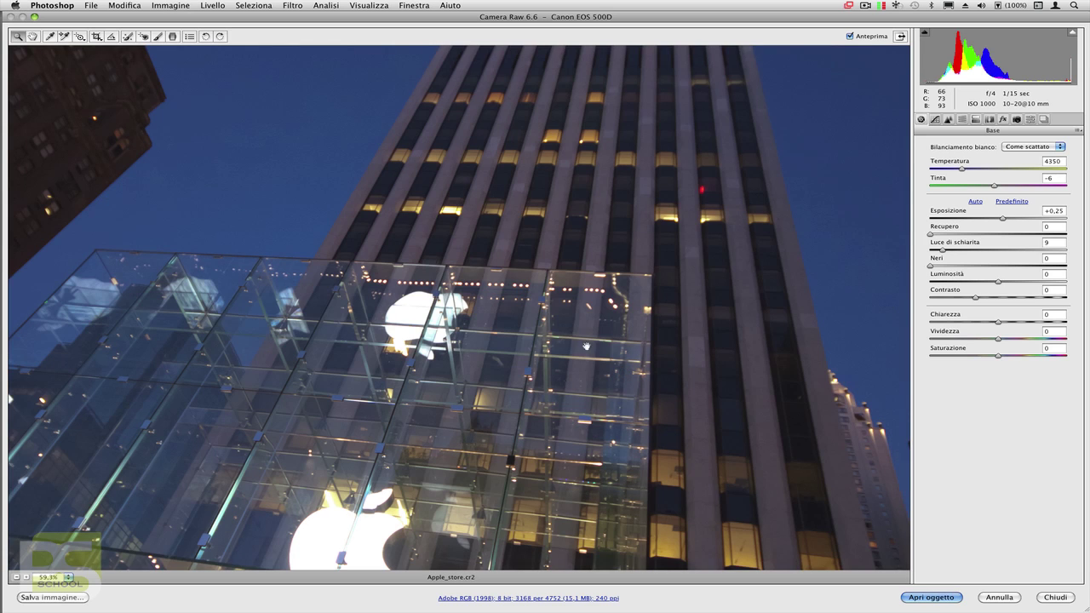
Scroll up to inspect the tower's lit top, then fit the whole photo in view.
{"action": "scroll", "coordinate": [601, 375], "scroll_direction": "up", "scroll_amount": 5}
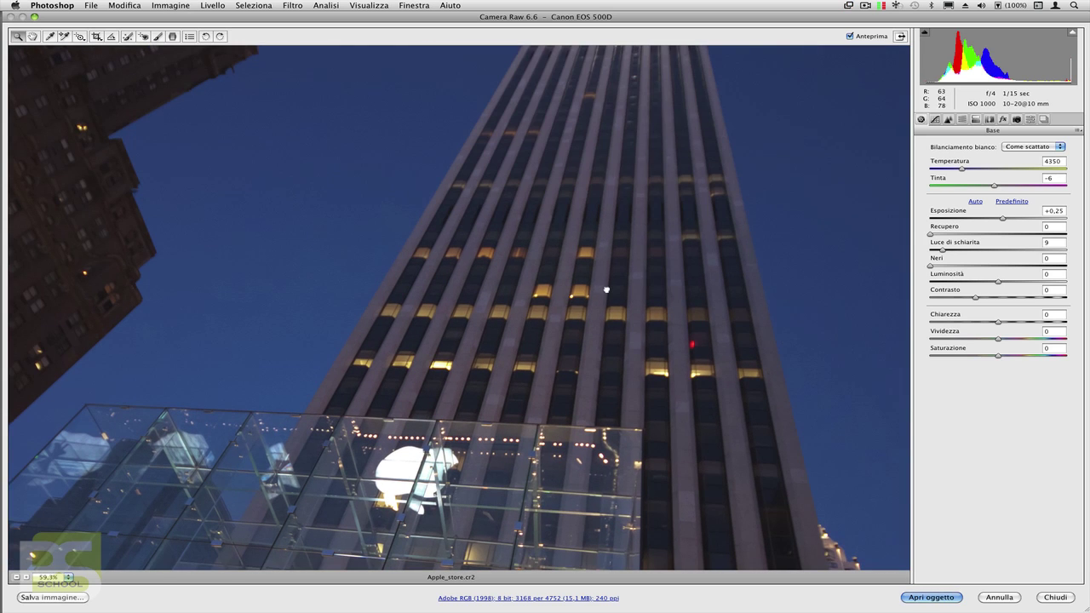
{"action": "scroll", "coordinate": [607, 286], "scroll_direction": "up", "scroll_amount": 5}
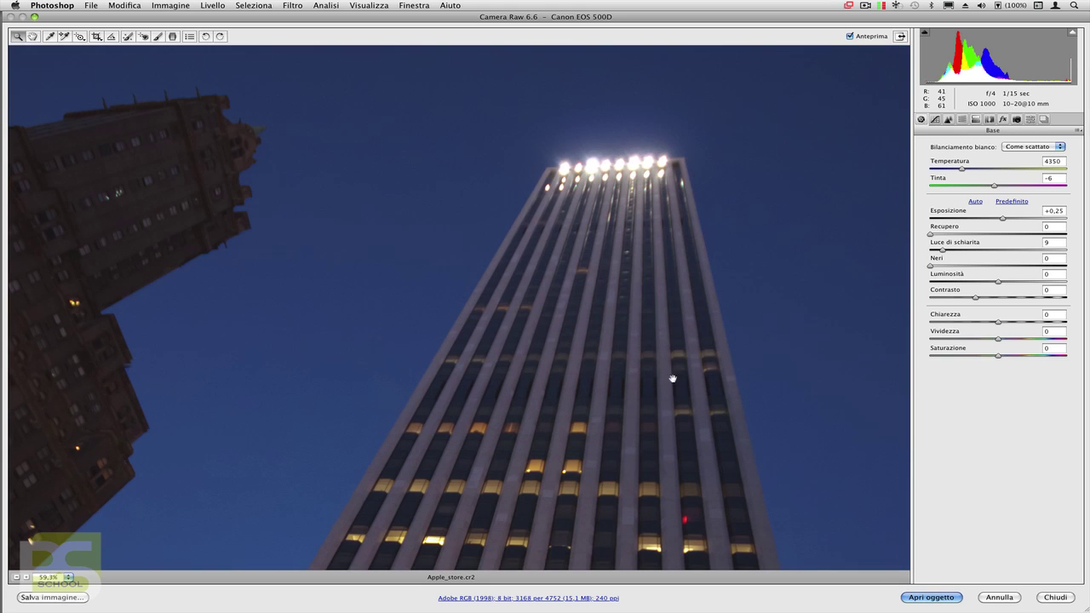
{"action": "key", "text": "super+0"}
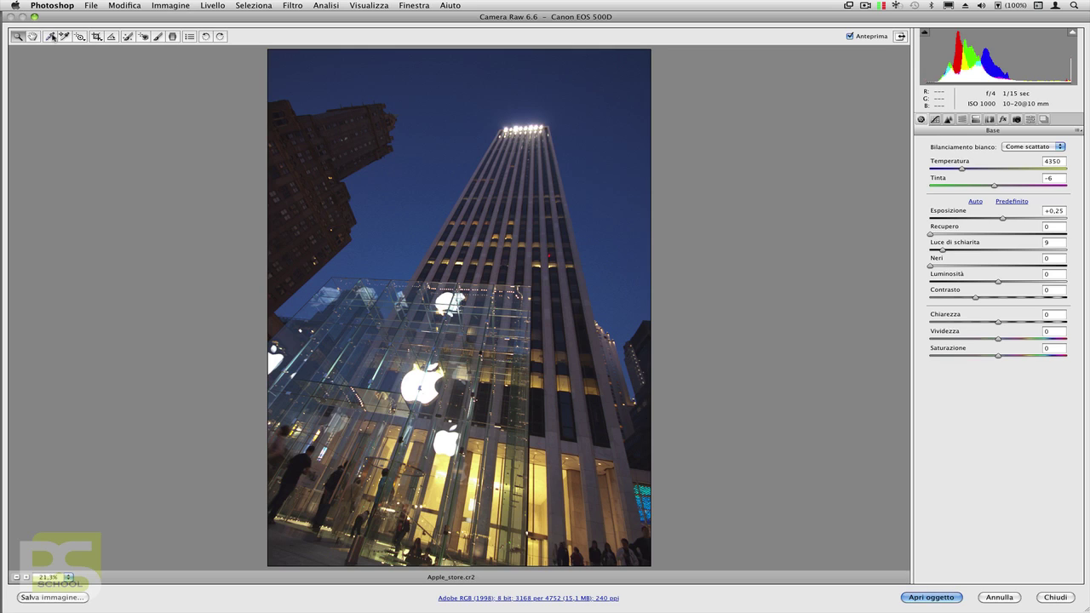
Try sampled and as-shot white balance, then warm Temperatura to 4500 with Tinta -17.
{"action": "left_click", "coordinate": [50, 36]}
{"action": "left_click", "coordinate": [548, 291]}
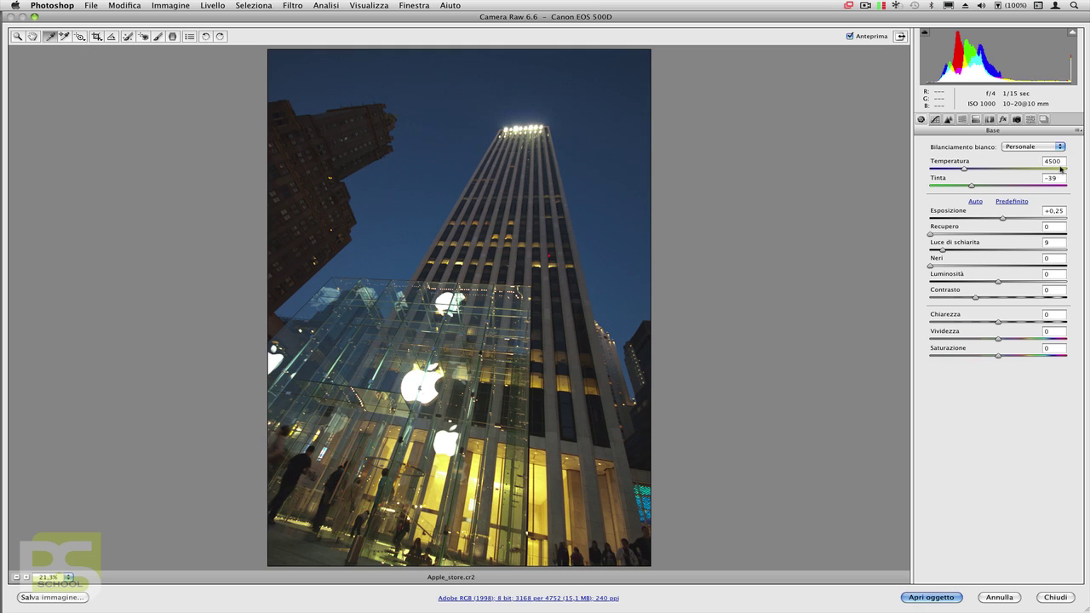
{"action": "double_click", "coordinate": [1062, 169]}
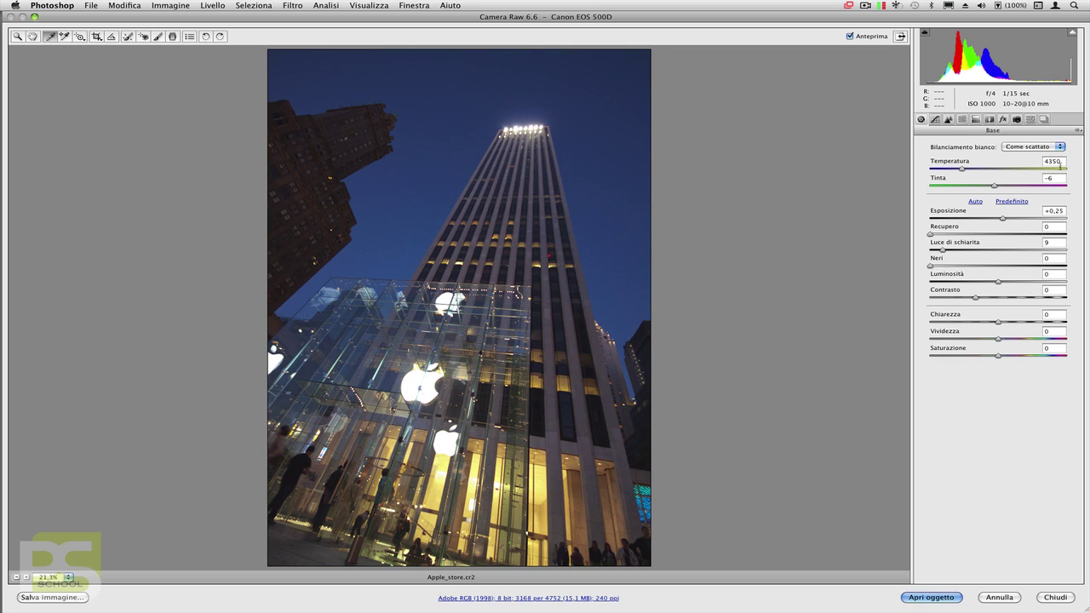
{"action": "key", "text": "ctrl+z"}
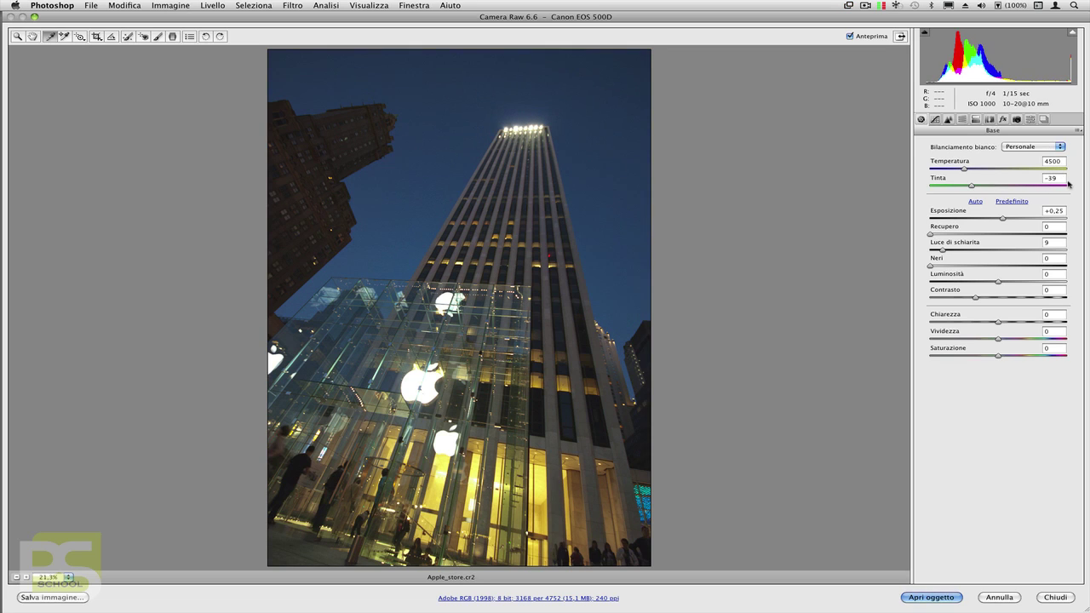
{"action": "key", "text": "ctrl+z"}
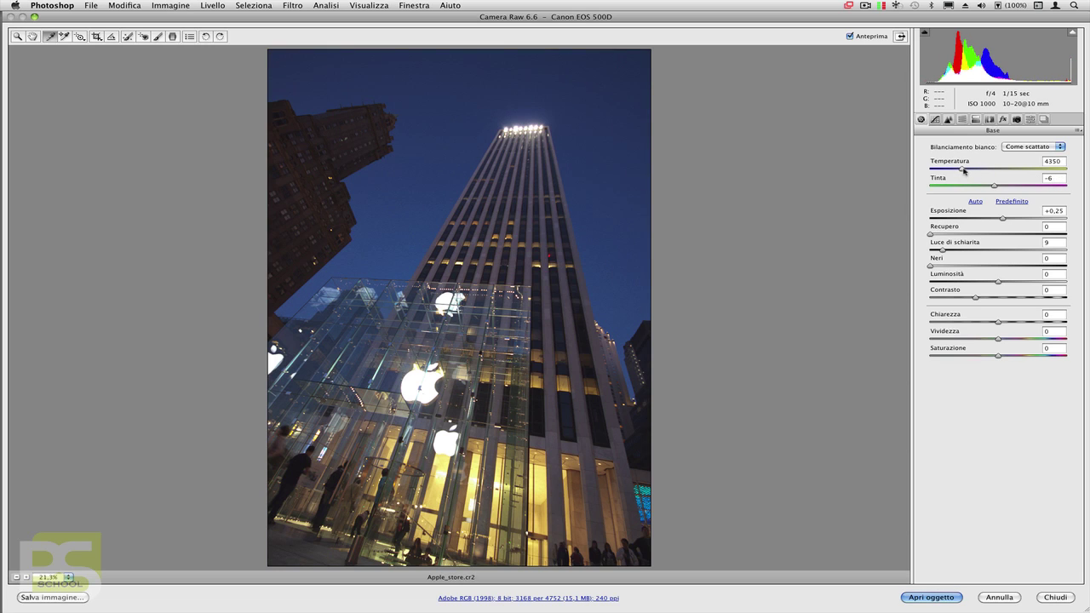
{"action": "left_click_drag", "start_coordinate": [963, 170], "coordinate": [965, 171]}
{"action": "left_click_drag", "start_coordinate": [965, 170], "coordinate": [989, 185]}
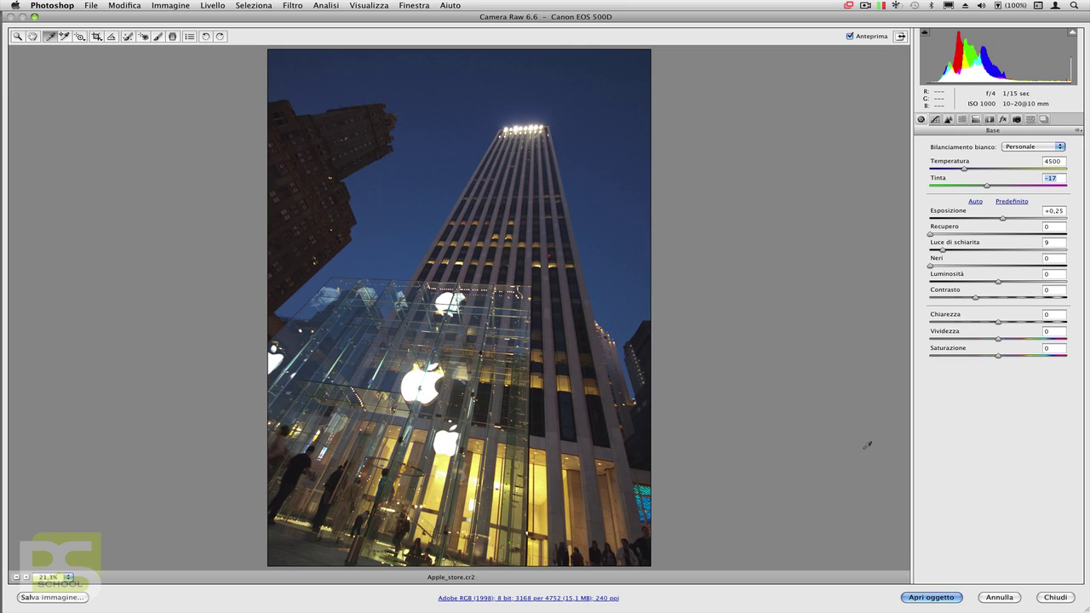
Open the adjusted raw photo in Photoshop and add a Curves adjustment layer above it.
{"action": "left_click", "coordinate": [930, 599]}
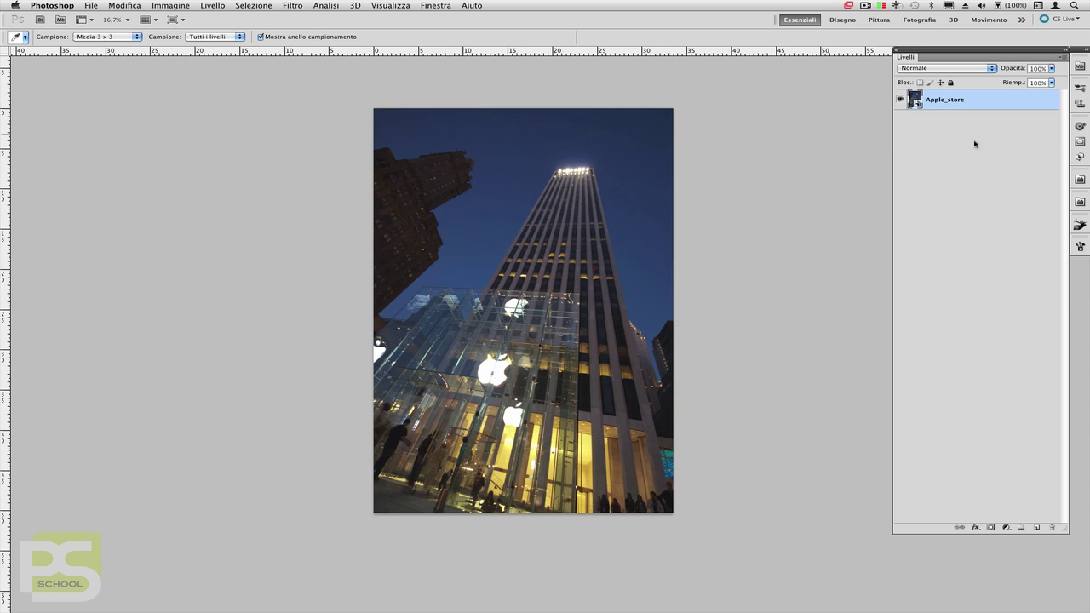
{"action": "left_click", "coordinate": [1006, 528]}
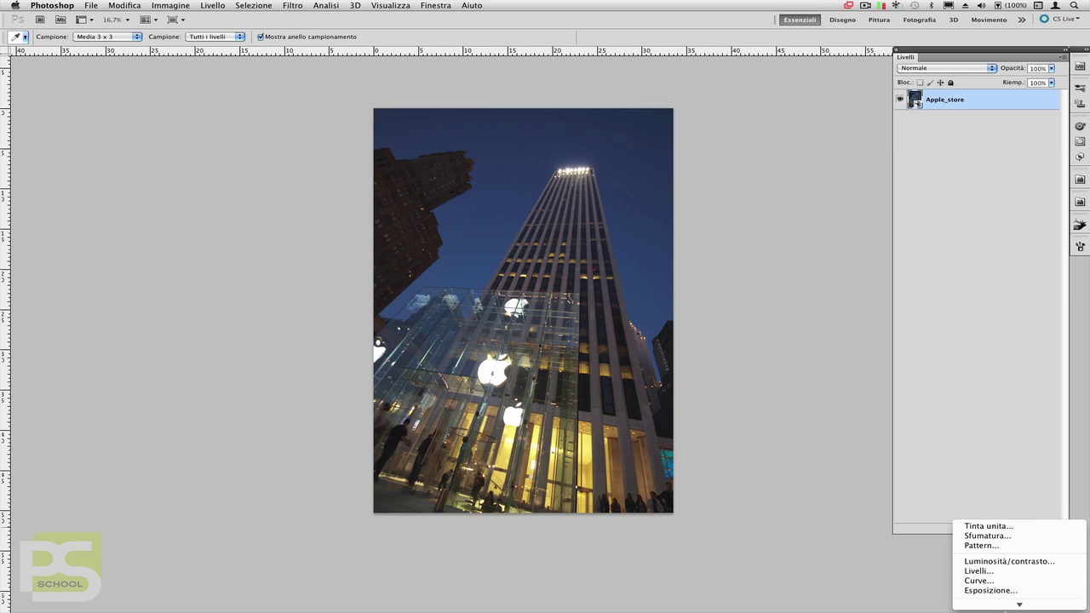
{"action": "left_click", "coordinate": [1006, 551]}
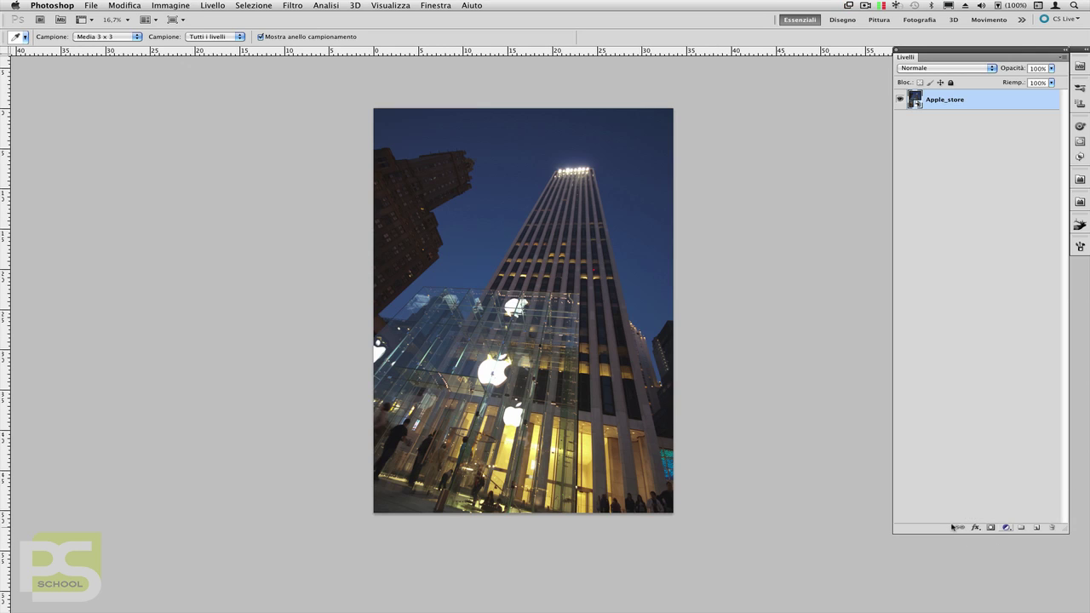
{"action": "key", "text": "ctrl+0"}
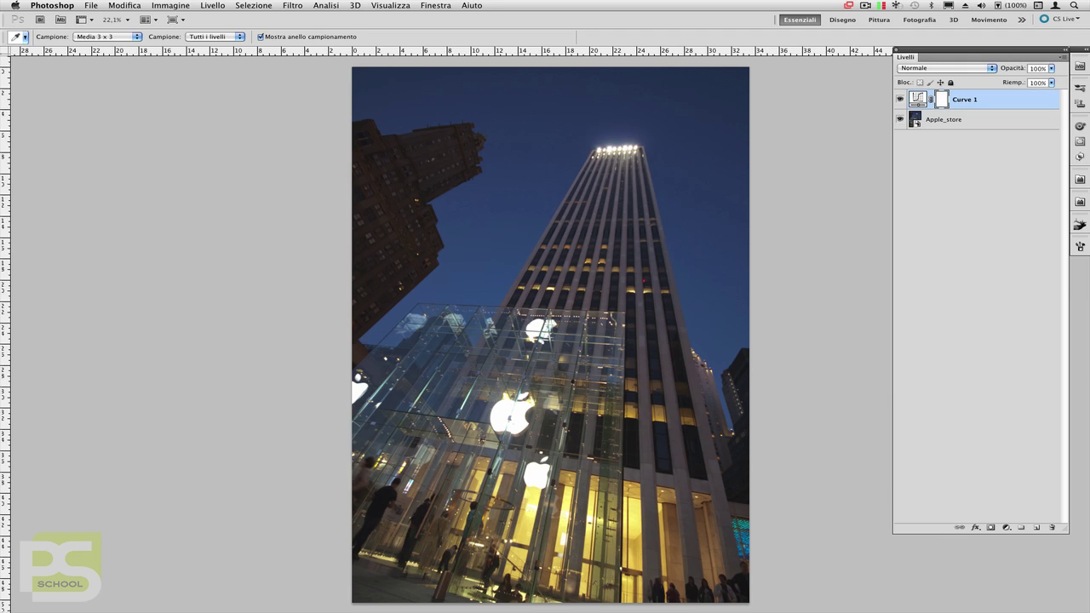
Float Info/Histogram at top left, separate the Histogram panel, and collapse the Navigator group.
{"action": "left_click", "coordinate": [1080, 126]}
{"action": "left_click_drag", "start_coordinate": [931, 128], "coordinate": [58, 65]}
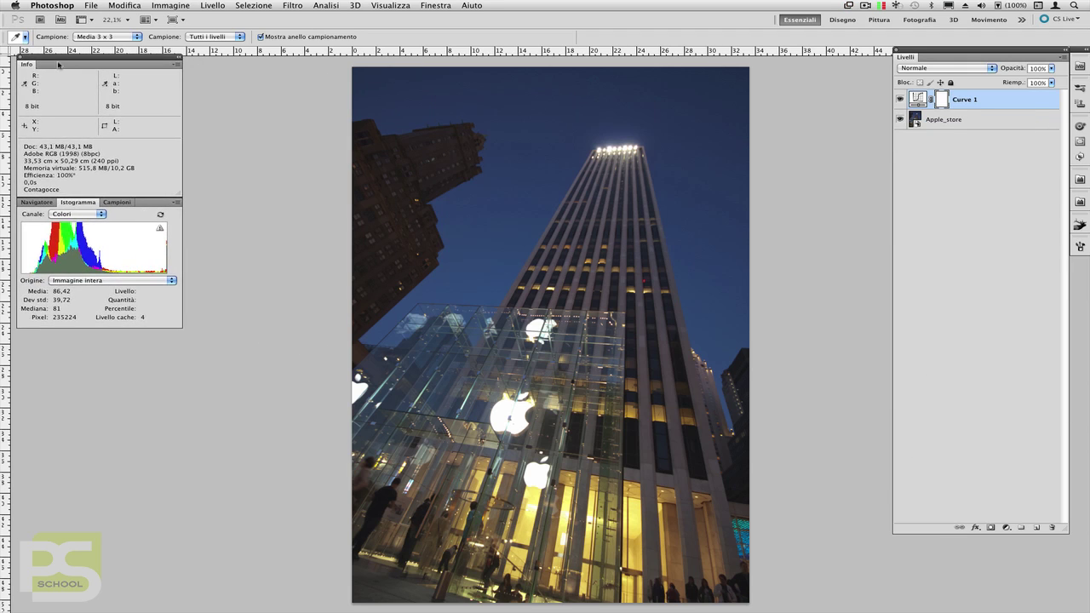
{"action": "left_click_drag", "start_coordinate": [80, 204], "coordinate": [75, 65]}
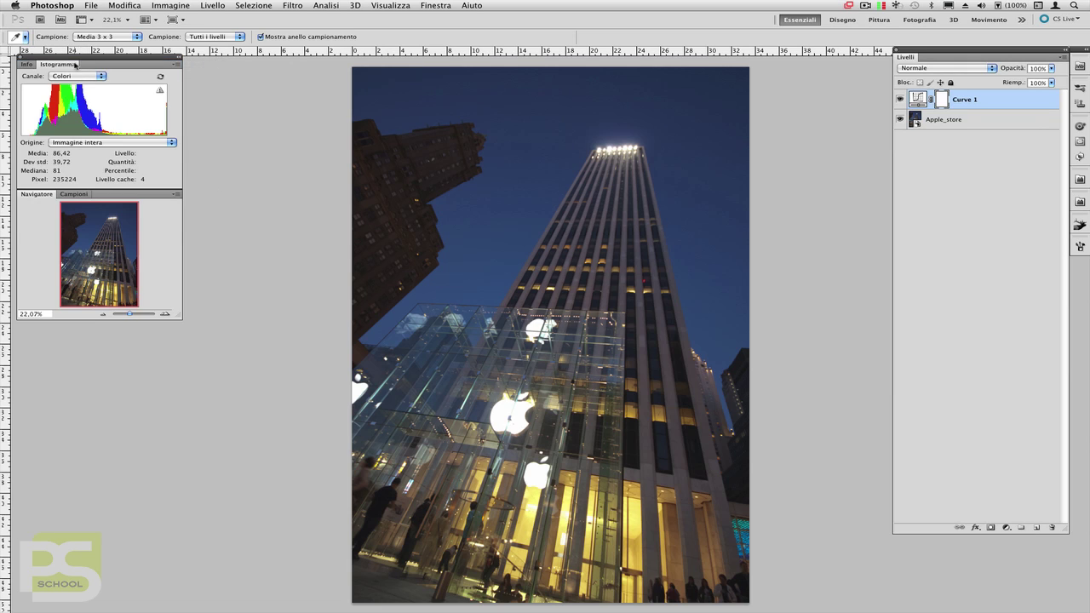
{"action": "double_click", "coordinate": [43, 195]}
{"action": "left_click", "coordinate": [71, 194]}
{"action": "double_click", "coordinate": [72, 194]}
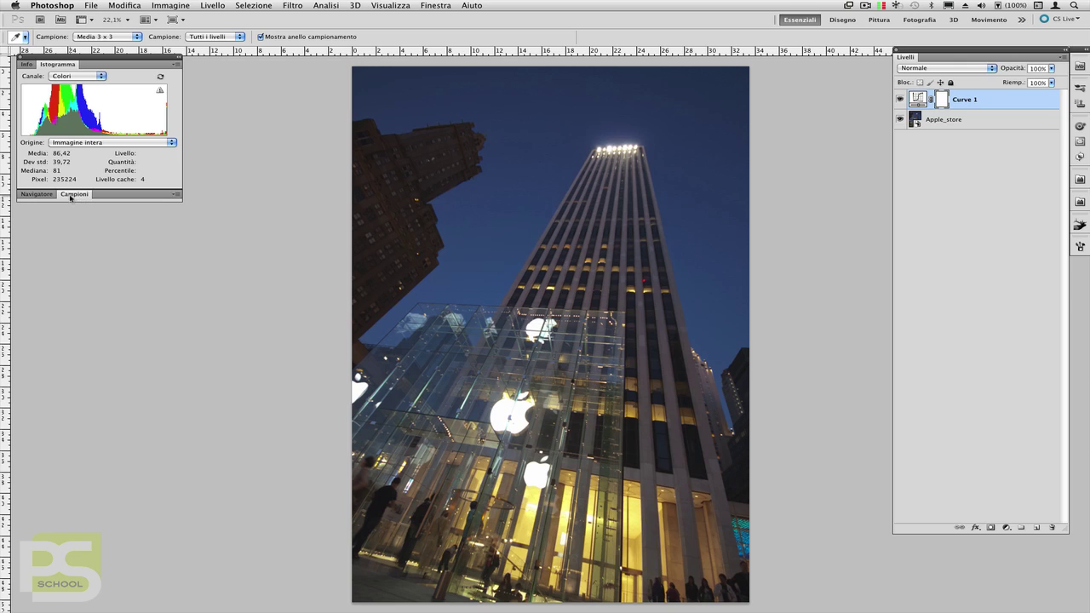
Bring the Info panel's RGB, Lab and document readouts to the front.
{"action": "left_click", "coordinate": [28, 66]}
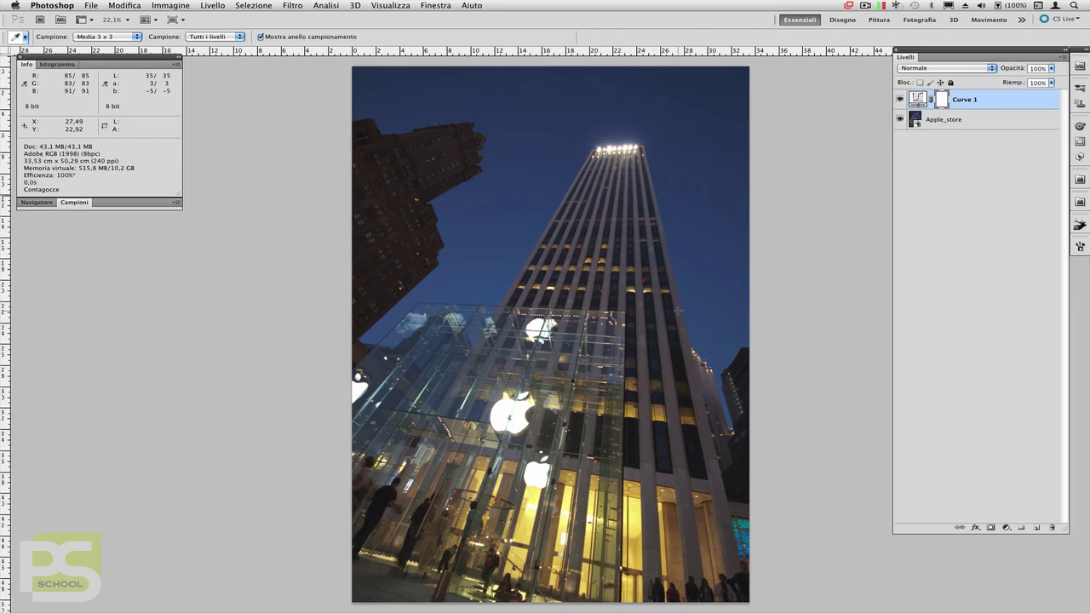
Place colour samplers on the tower edge and in the sky, each set to read Lab.
{"action": "left_click", "coordinate": [678, 308], "text": "shift"}
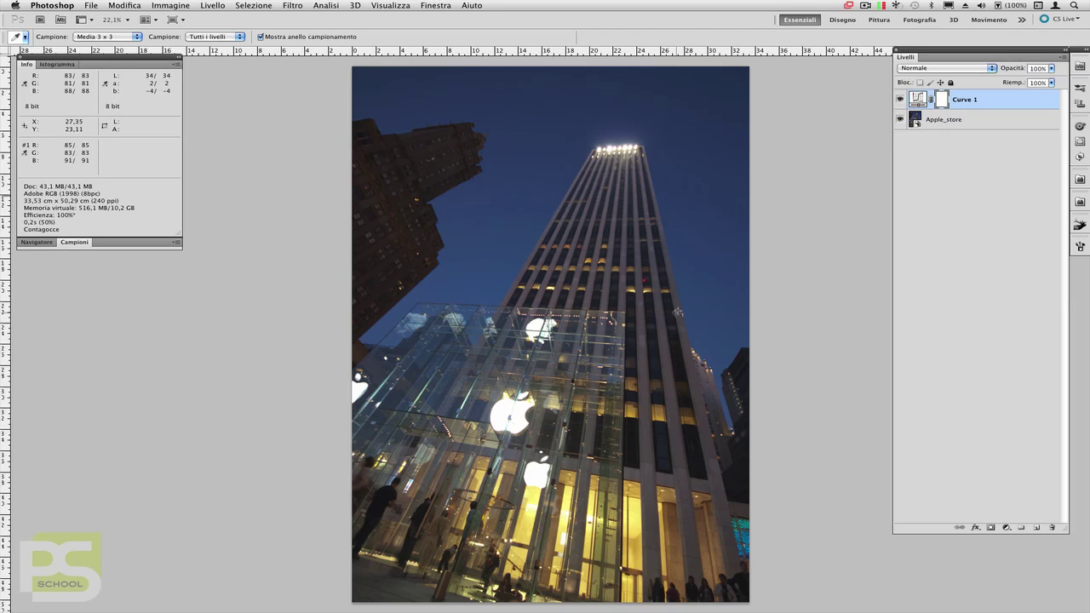
{"action": "left_click", "coordinate": [26, 156]}
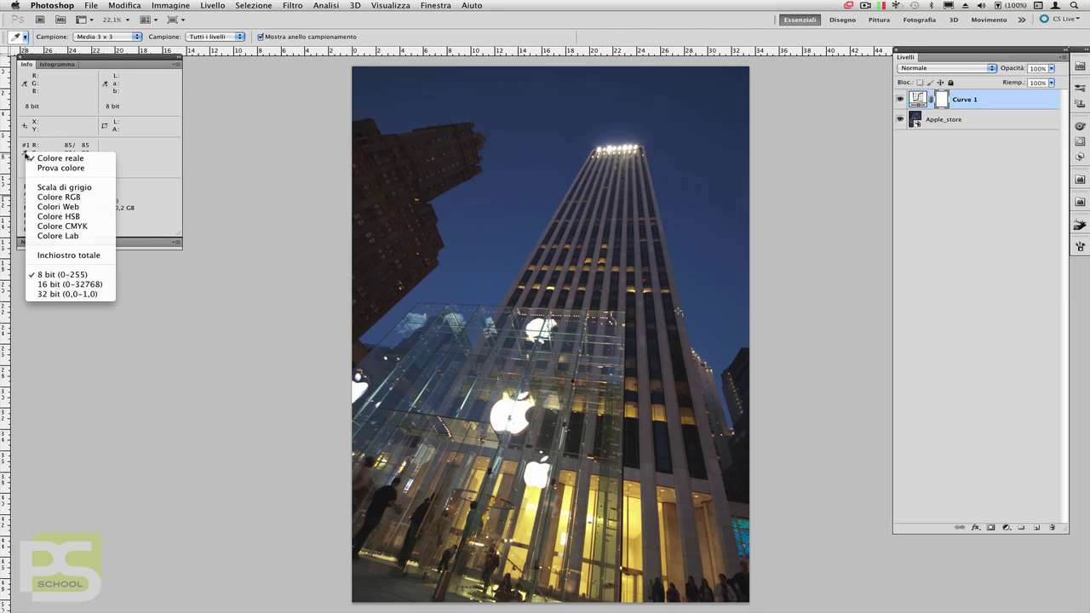
{"action": "left_click", "coordinate": [48, 236]}
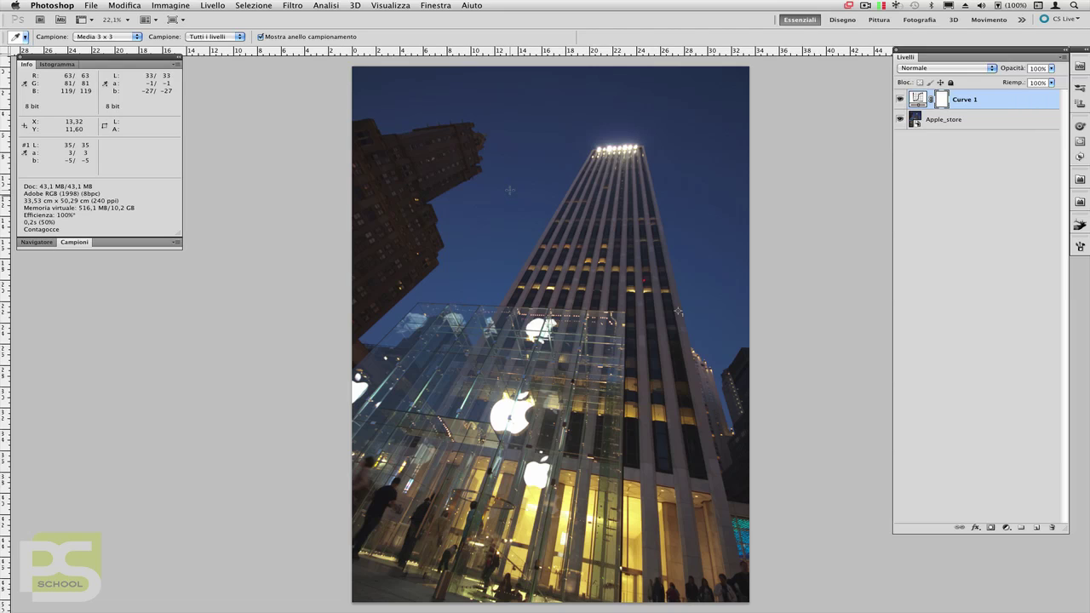
{"action": "left_click", "coordinate": [510, 191]}
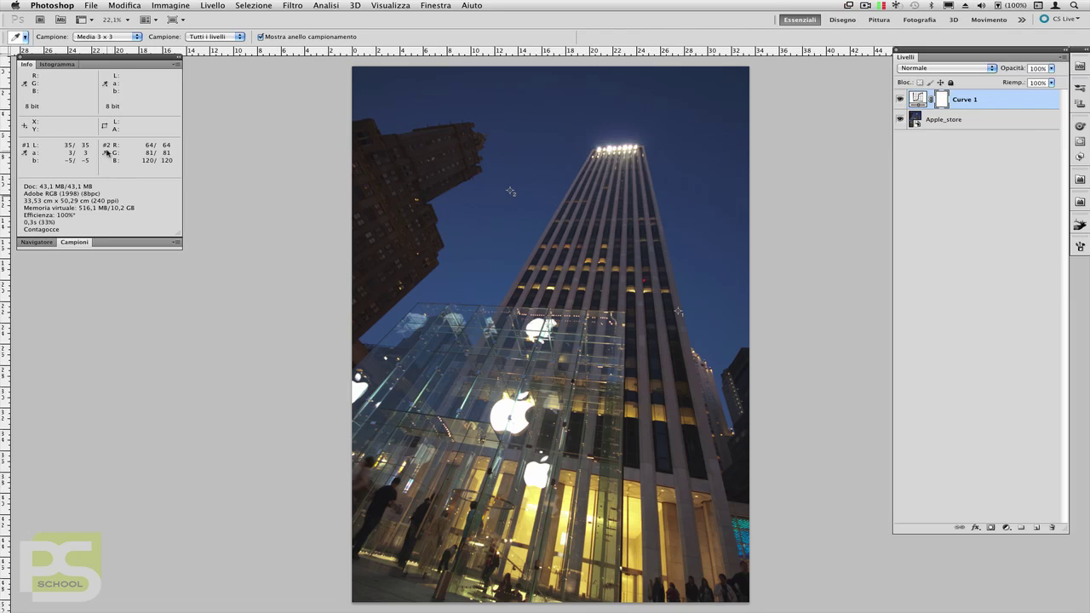
{"action": "left_click", "coordinate": [106, 153]}
{"action": "left_click", "coordinate": [154, 232]}
Open Curve 1's settings, move the panel aside, and switch the curve to the Rosso channel.
{"action": "double_click", "coordinate": [917, 99]}
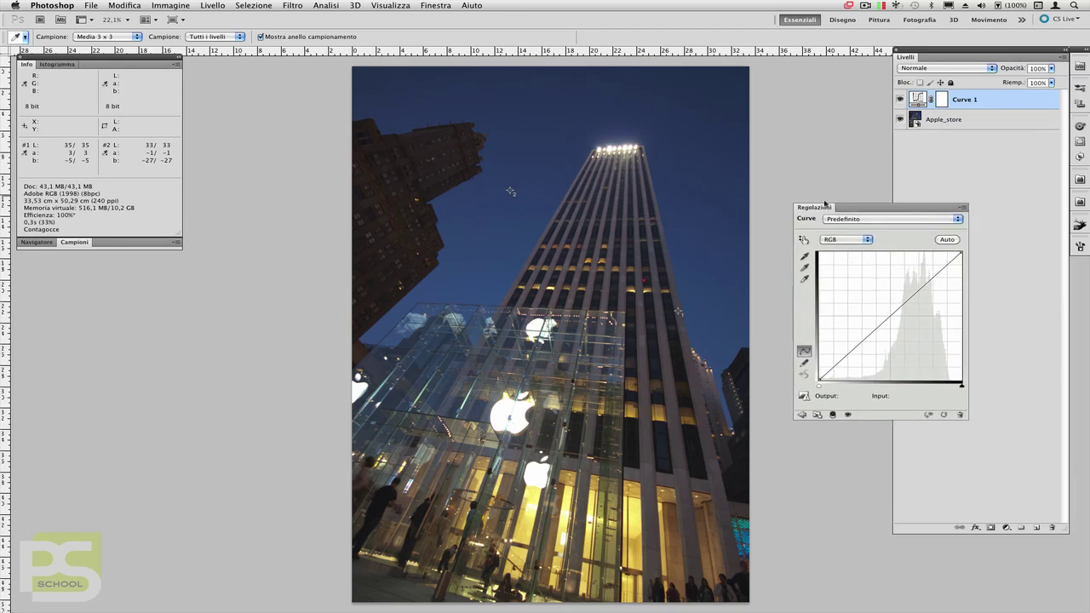
{"action": "mouse_move", "coordinate": [823, 248]}
{"action": "left_mouse_down"}
{"action": "mouse_move", "coordinate": [863, 151]}
{"action": "mouse_move", "coordinate": [861, 355]}
{"action": "left_mouse_up"}
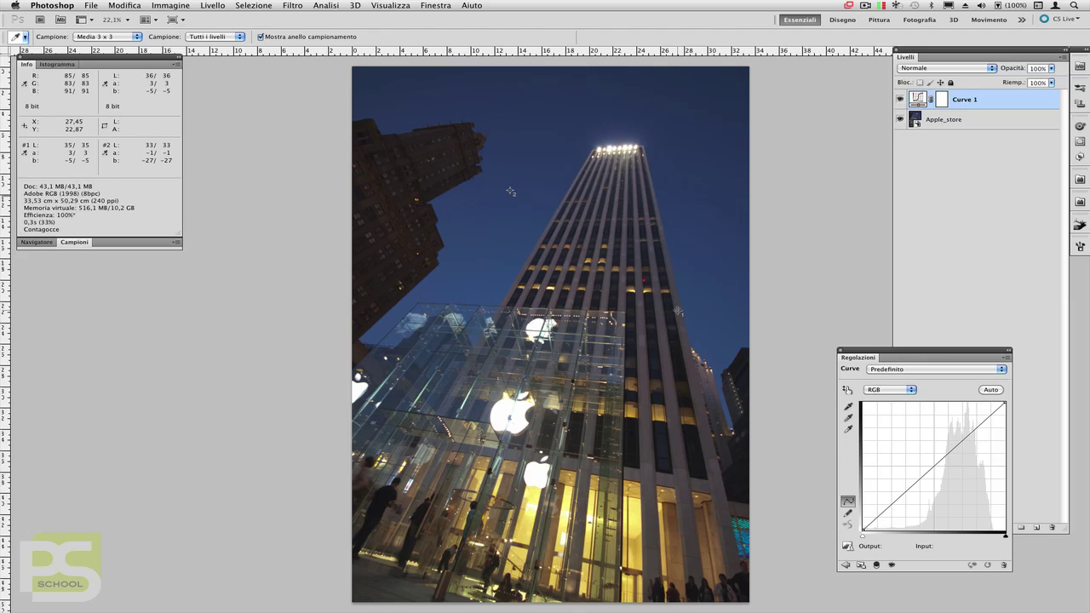
{"action": "left_click", "coordinate": [679, 311]}
{"action": "left_click", "coordinate": [886, 389]}
{"action": "left_click", "coordinate": [886, 401]}
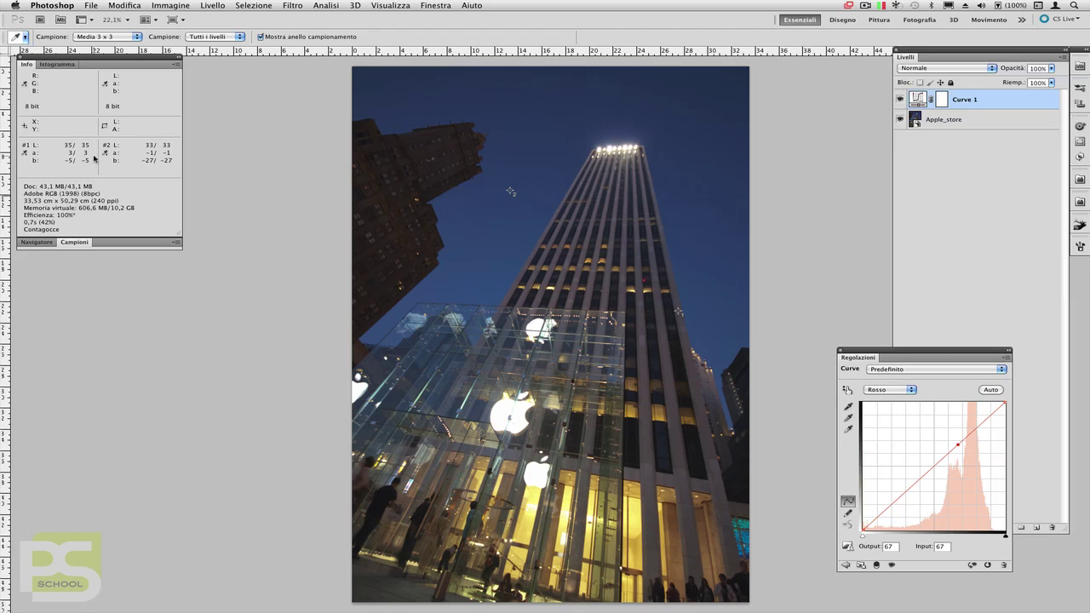
Switch Curve 1 to the Verde channel, lower its point, and add points at 47/48 and 80/80.
{"action": "left_click", "coordinate": [907, 392]}
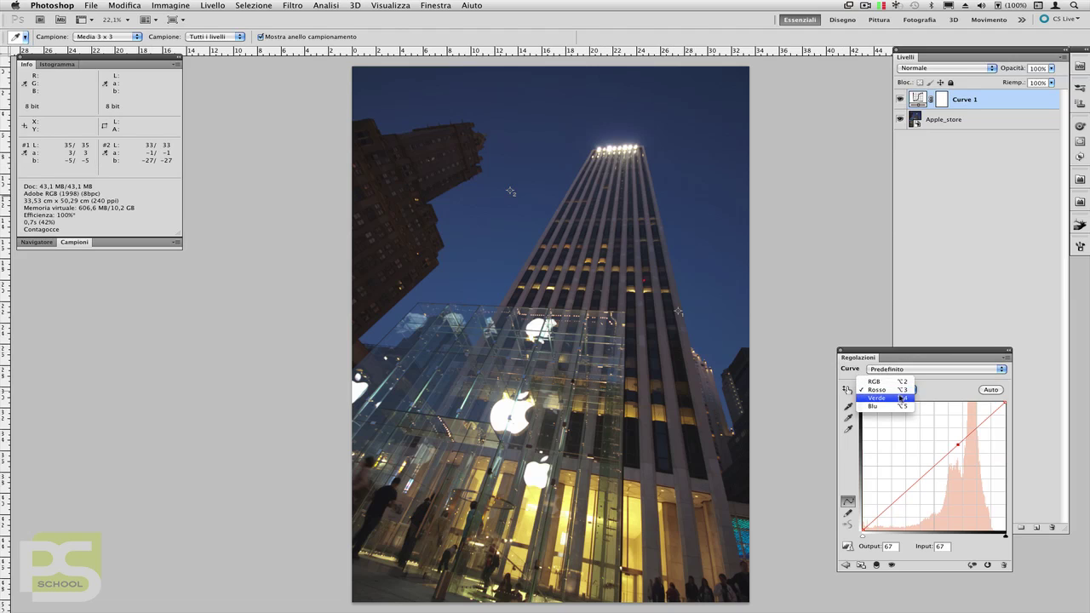
{"action": "left_click", "coordinate": [901, 398]}
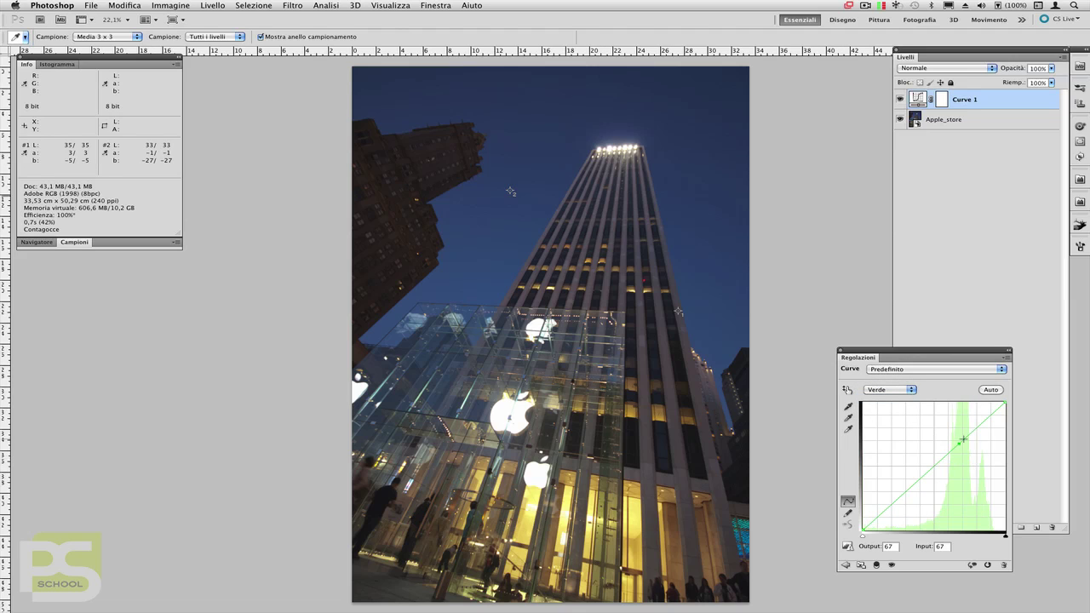
{"action": "left_click_drag", "start_coordinate": [959, 444], "coordinate": [959, 447]}
{"action": "left_click", "coordinate": [931, 470]}
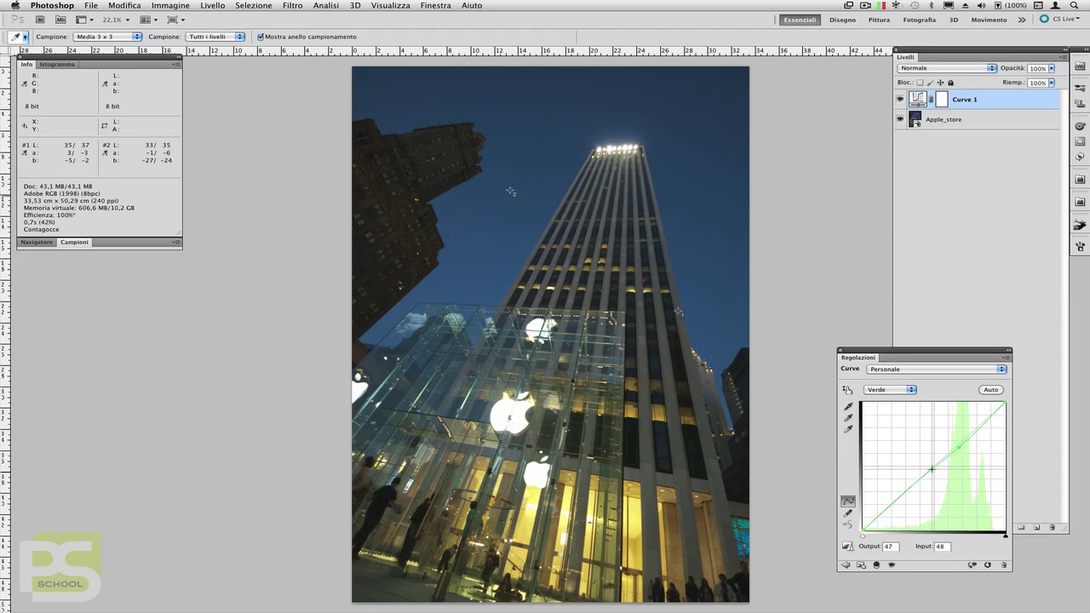
{"action": "left_click_drag", "start_coordinate": [977, 432], "coordinate": [977, 427]}
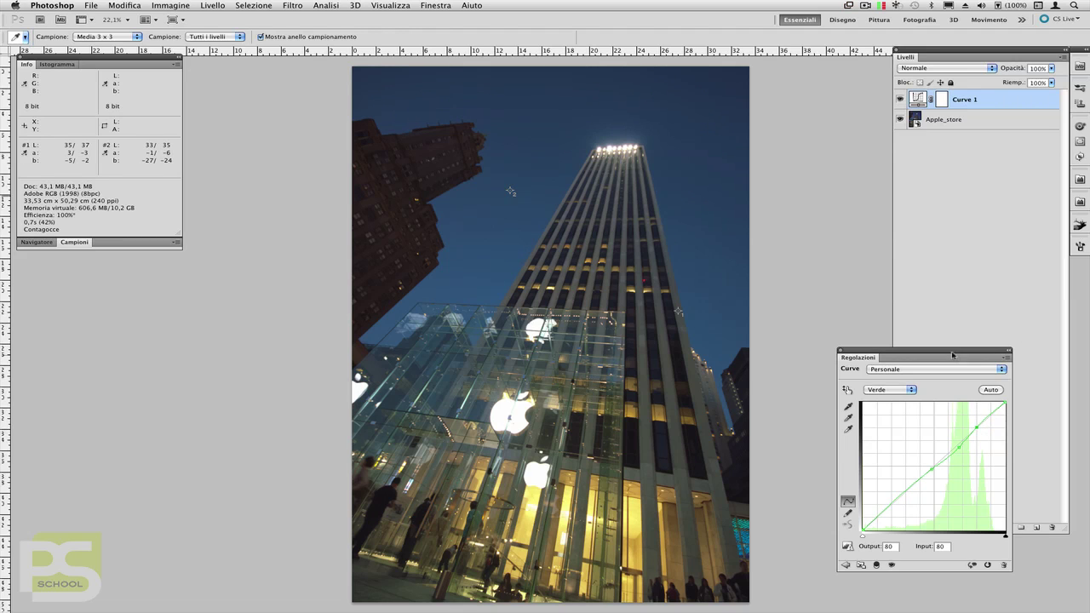
{"action": "mouse_move", "coordinate": [954, 356]}
{"action": "left_mouse_down"}
{"action": "mouse_move", "coordinate": [895, 329]}
{"action": "mouse_move", "coordinate": [202, 287]}
{"action": "mouse_move", "coordinate": [190, 273]}
{"action": "left_mouse_up"}
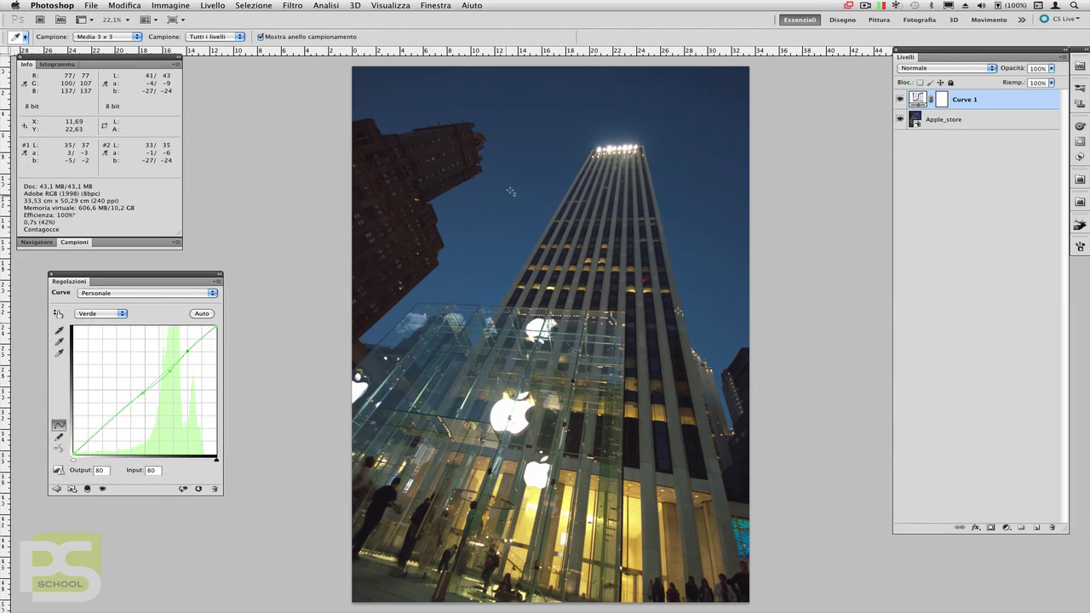
{"action": "left_click", "coordinate": [1006, 528]}
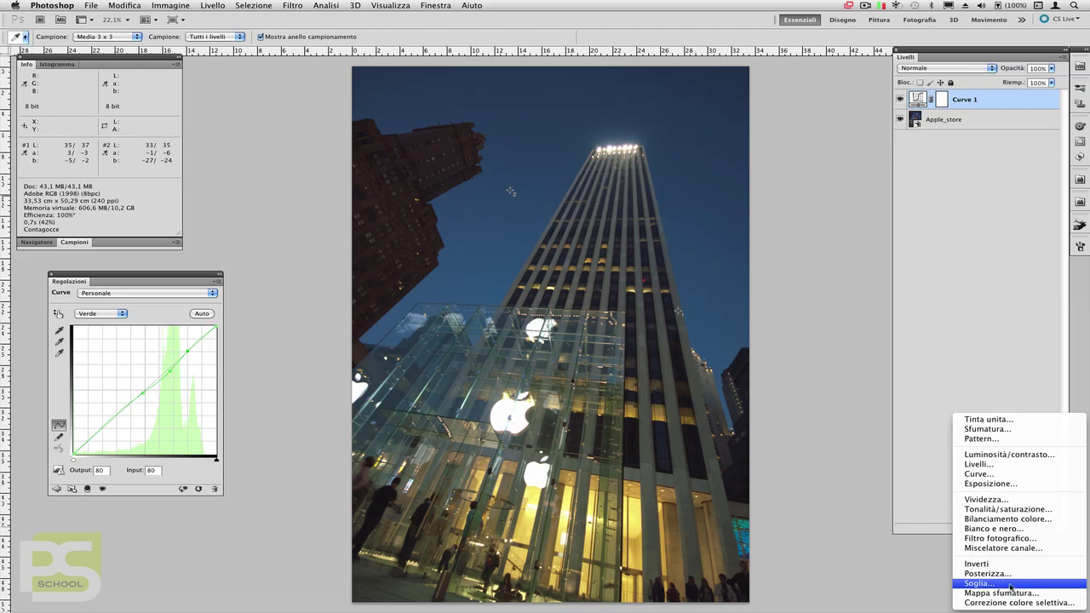
Add a Soglia threshold layer at level 52 and lower its opacity to 35%.
{"action": "left_click", "coordinate": [1011, 585]}
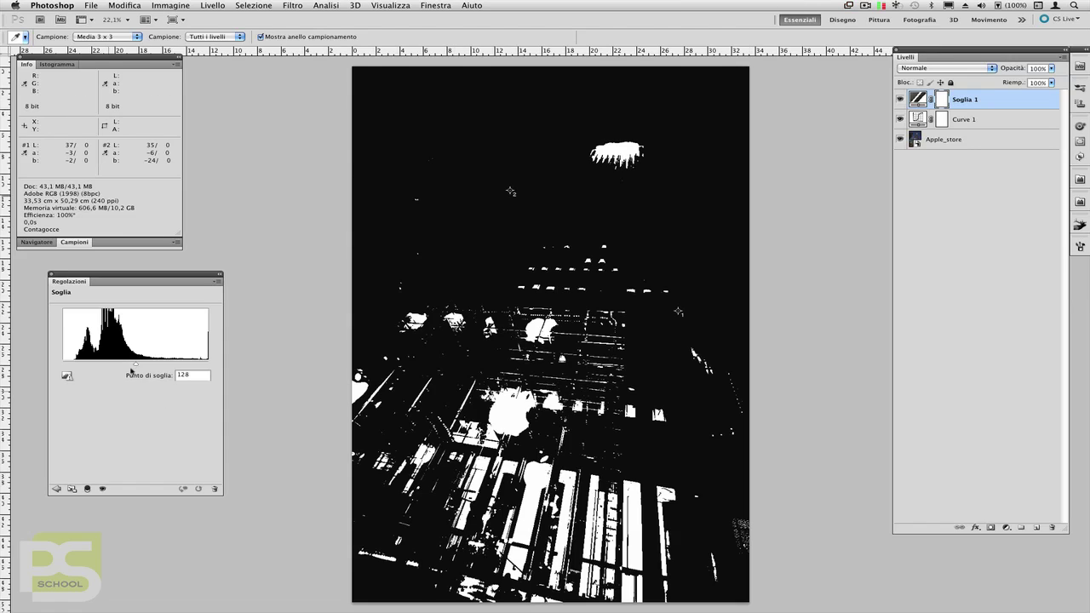
{"action": "left_click_drag", "start_coordinate": [136, 368], "coordinate": [93, 367]}
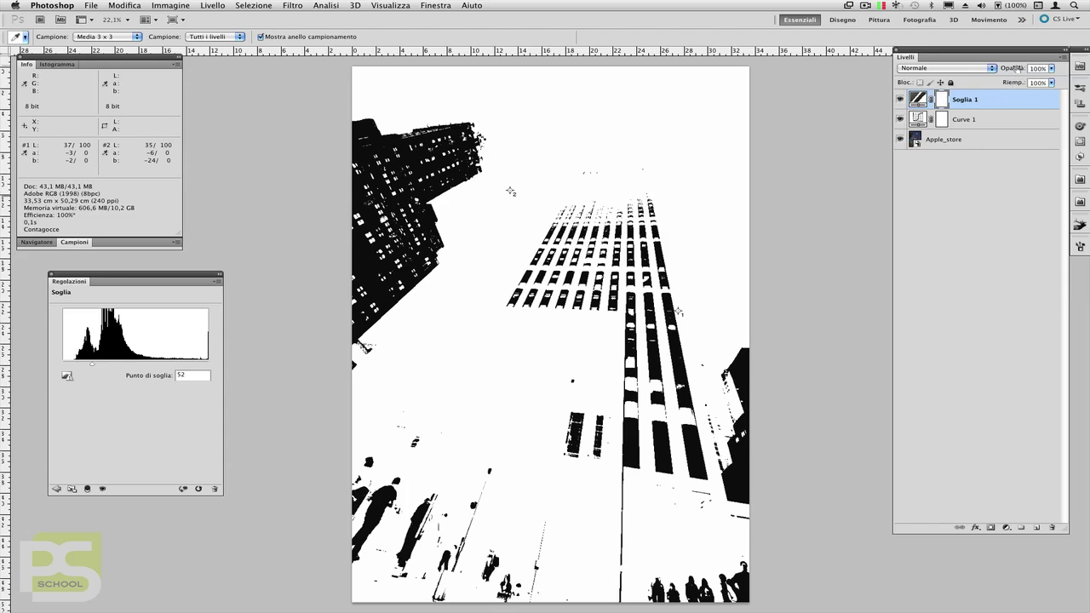
{"action": "left_click_drag", "start_coordinate": [1016, 68], "coordinate": [979, 70]}
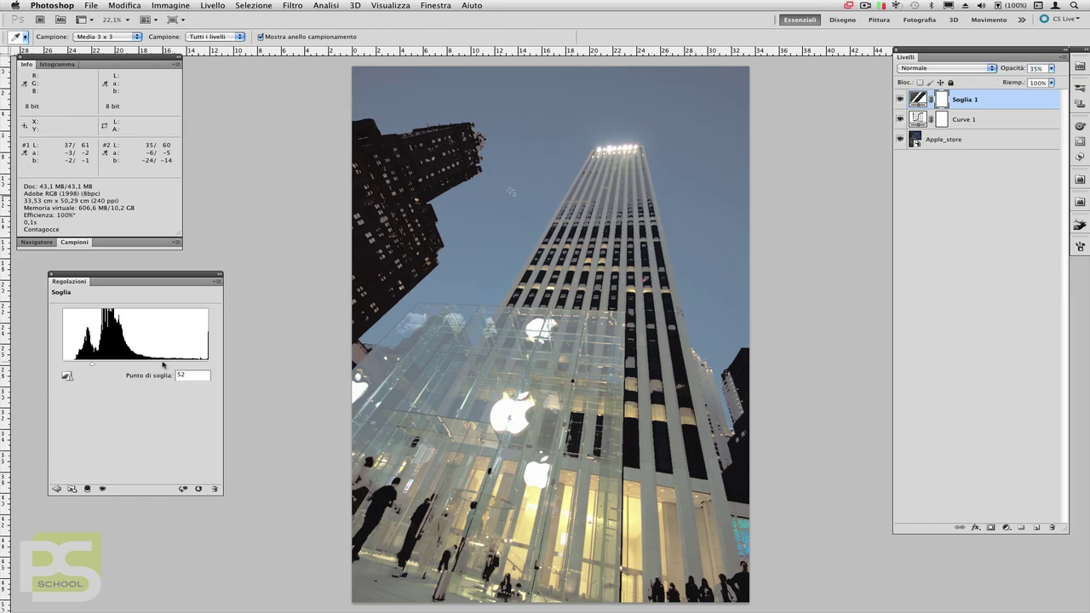
Lower the threshold further, place a third colour sampler, and toggle Soglia 1 to compare.
{"action": "left_click_drag", "start_coordinate": [89, 368], "coordinate": [78, 367]}
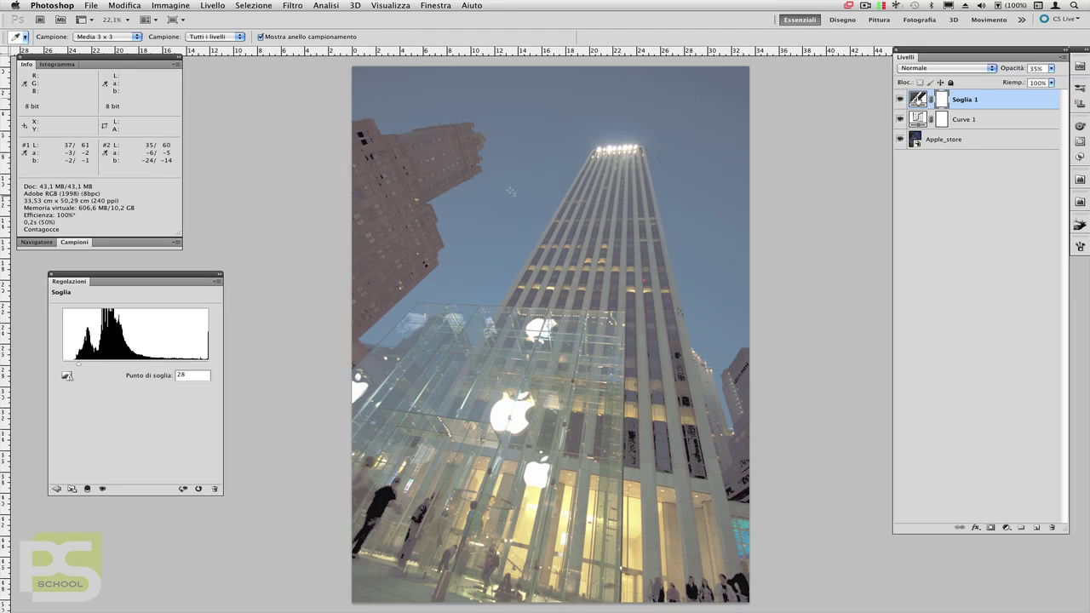
{"action": "left_click", "coordinate": [901, 100]}
{"action": "left_click", "coordinate": [900, 100]}
{"action": "left_click", "coordinate": [382, 499]}
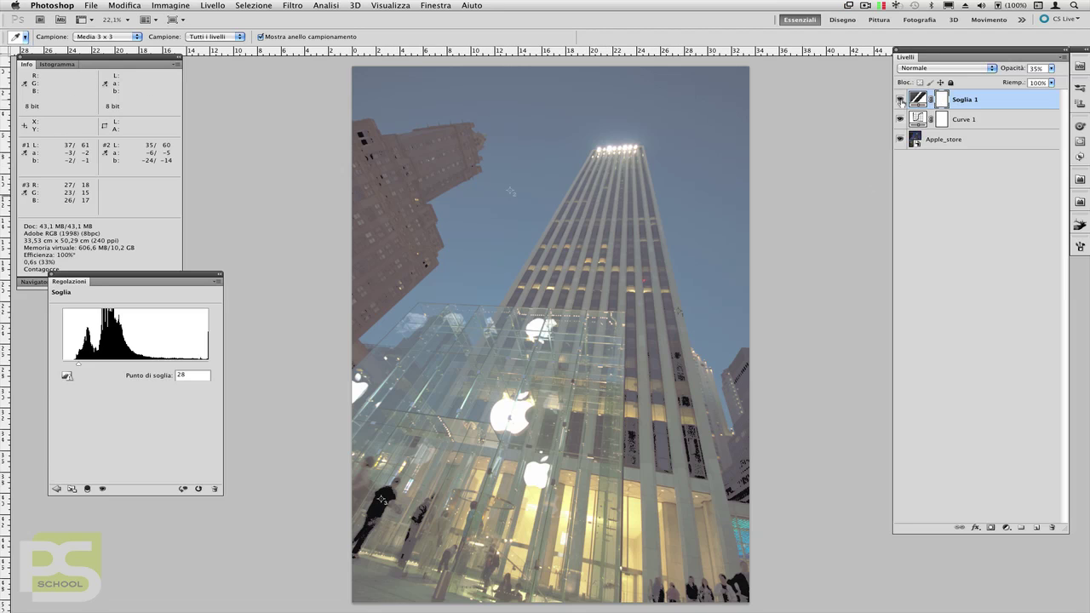
{"action": "left_click", "coordinate": [901, 102]}
{"action": "left_click", "coordinate": [901, 101]}
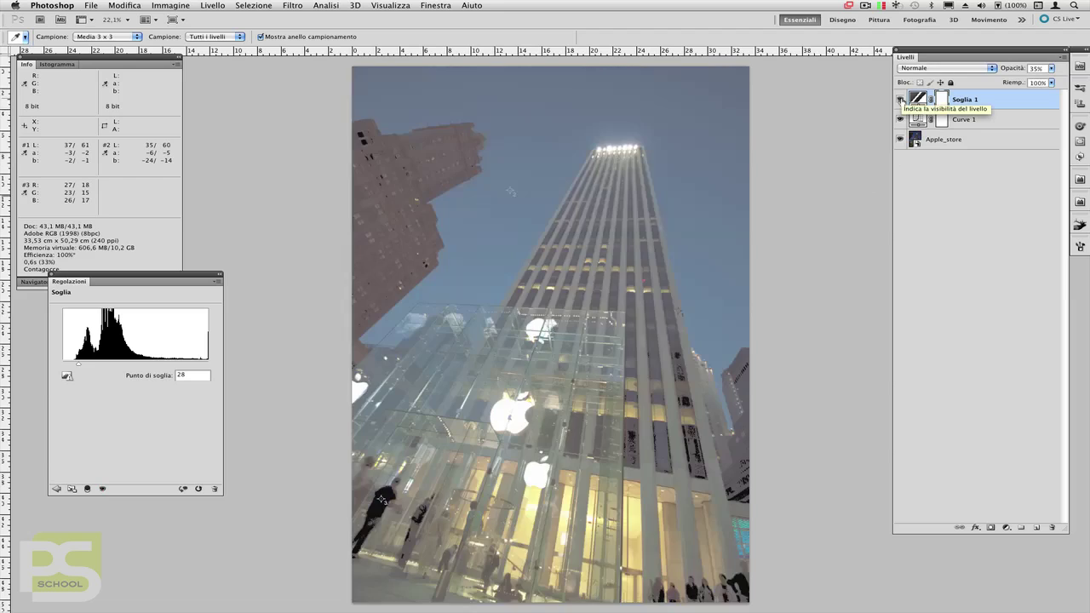
{"action": "left_click", "coordinate": [901, 101]}
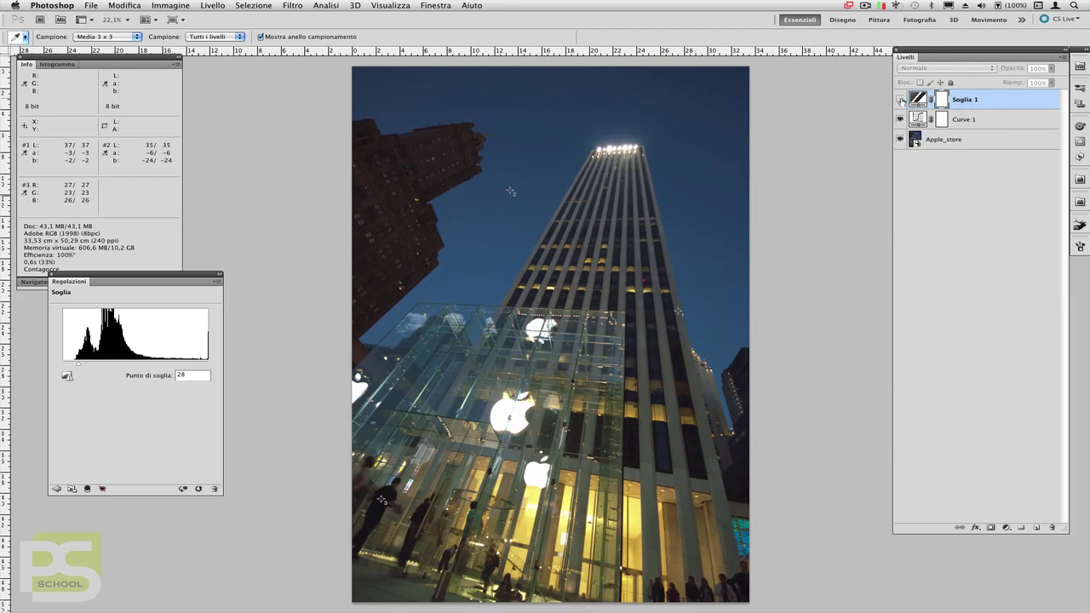
{"action": "left_click", "coordinate": [901, 102]}
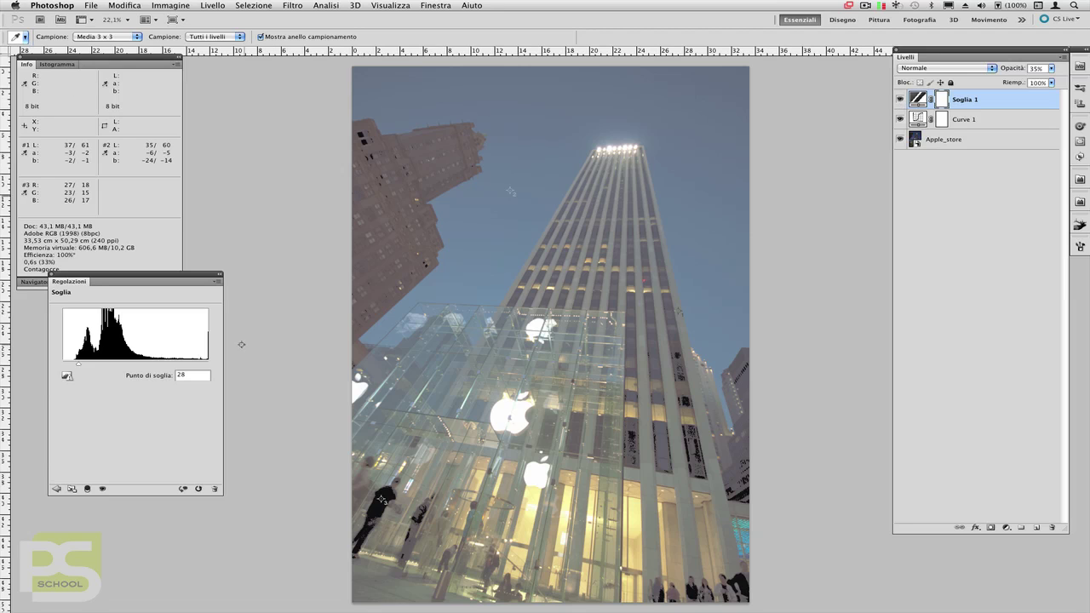
Sweep the threshold down from 255 to locate highlights, then delete the Soglia 1 layer.
{"action": "left_click", "coordinate": [208, 365]}
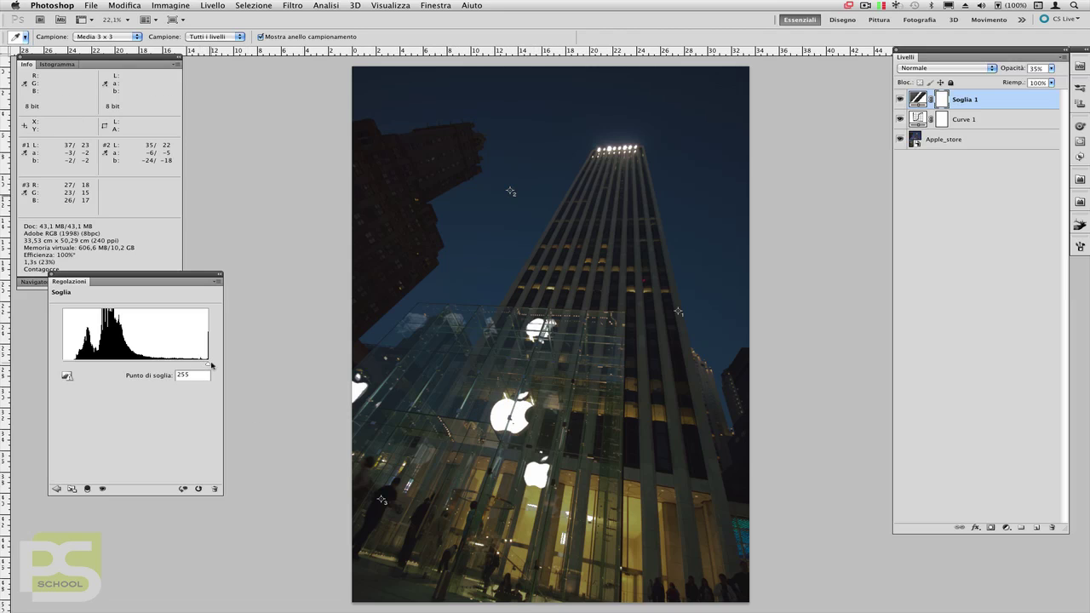
{"action": "left_click_drag", "start_coordinate": [208, 364], "coordinate": [184, 367]}
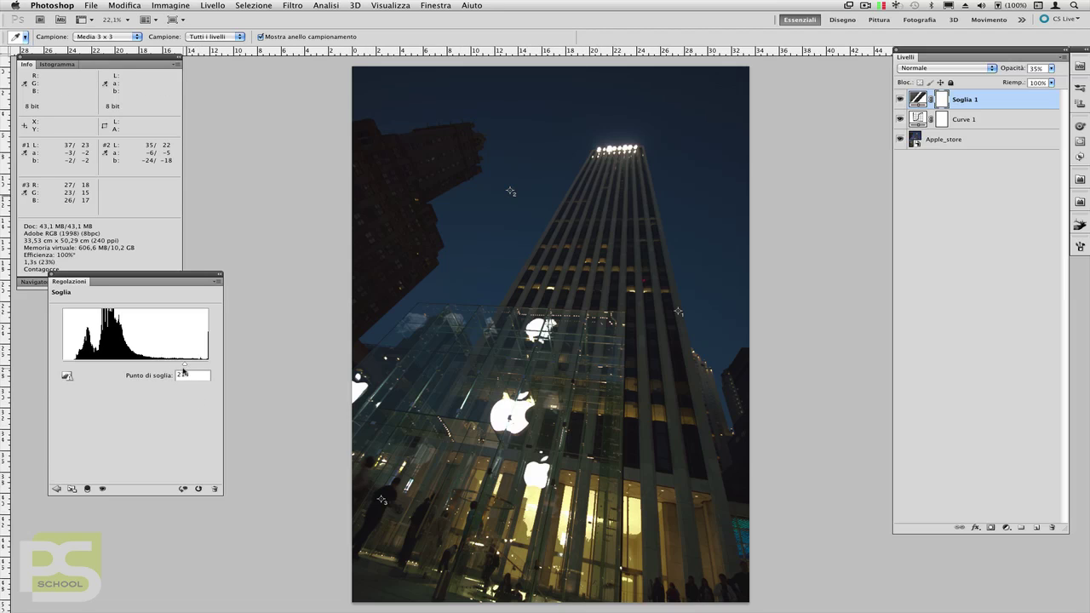
{"action": "mouse_move", "coordinate": [185, 366]}
{"action": "left_mouse_down"}
{"action": "mouse_move", "coordinate": [160, 368]}
{"action": "mouse_move", "coordinate": [247, 373]}
{"action": "left_mouse_up"}
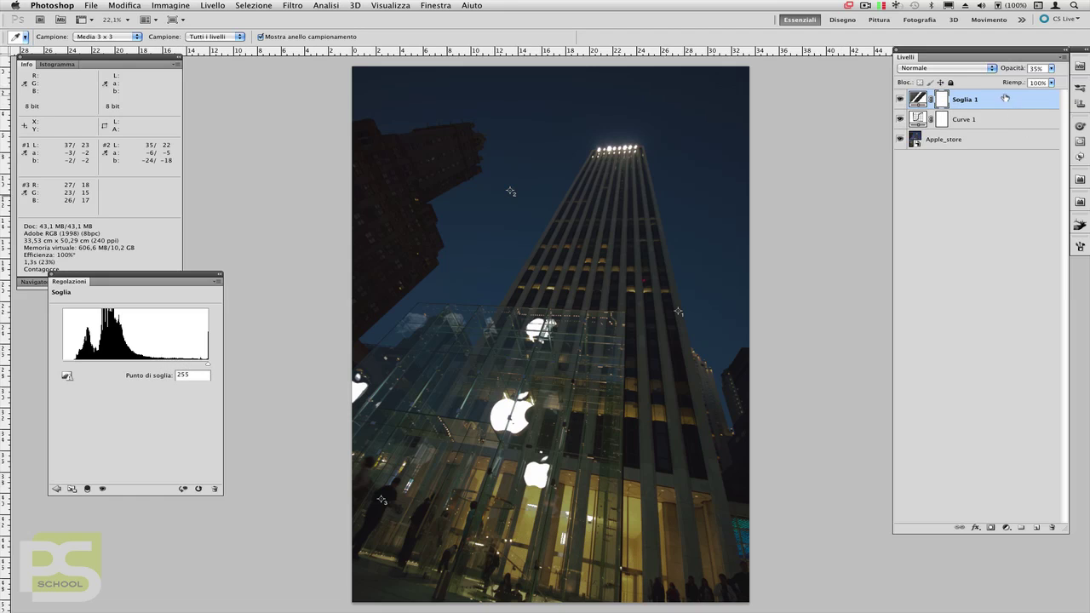
{"action": "left_click_drag", "start_coordinate": [1005, 99], "coordinate": [1053, 528]}
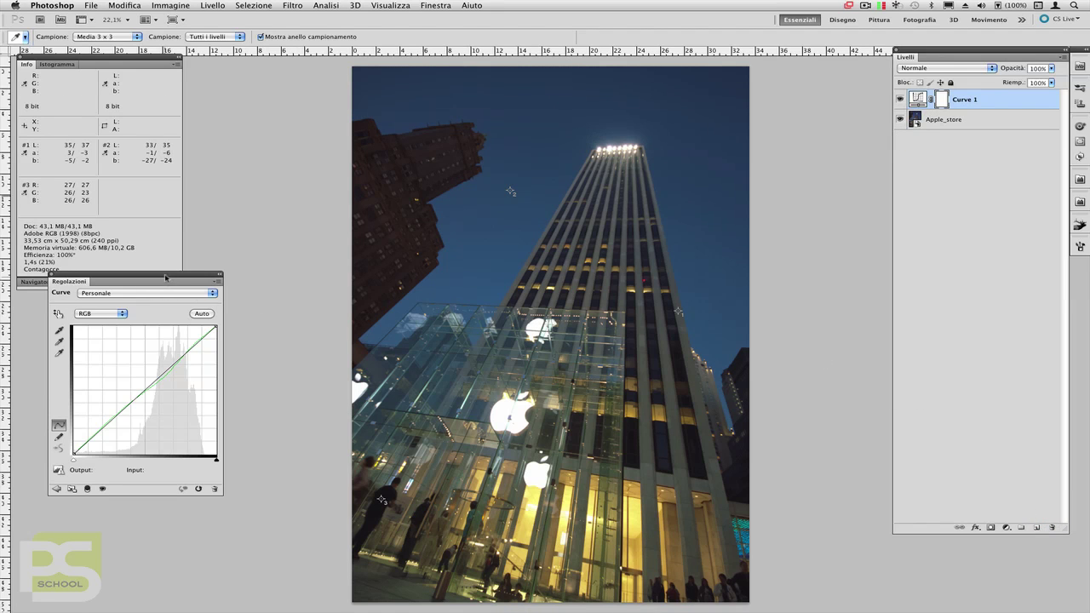
Switch Curve 1 to Verde, sample a building tone, and lower the green middle point slightly.
{"action": "left_click_drag", "start_coordinate": [165, 282], "coordinate": [157, 322]}
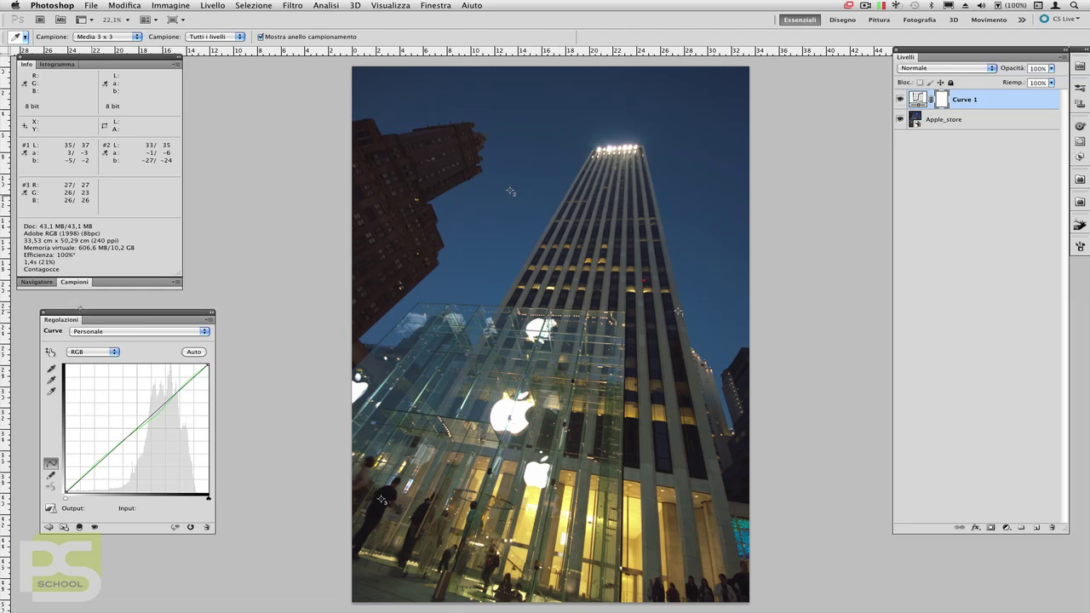
{"action": "left_click", "coordinate": [89, 355]}
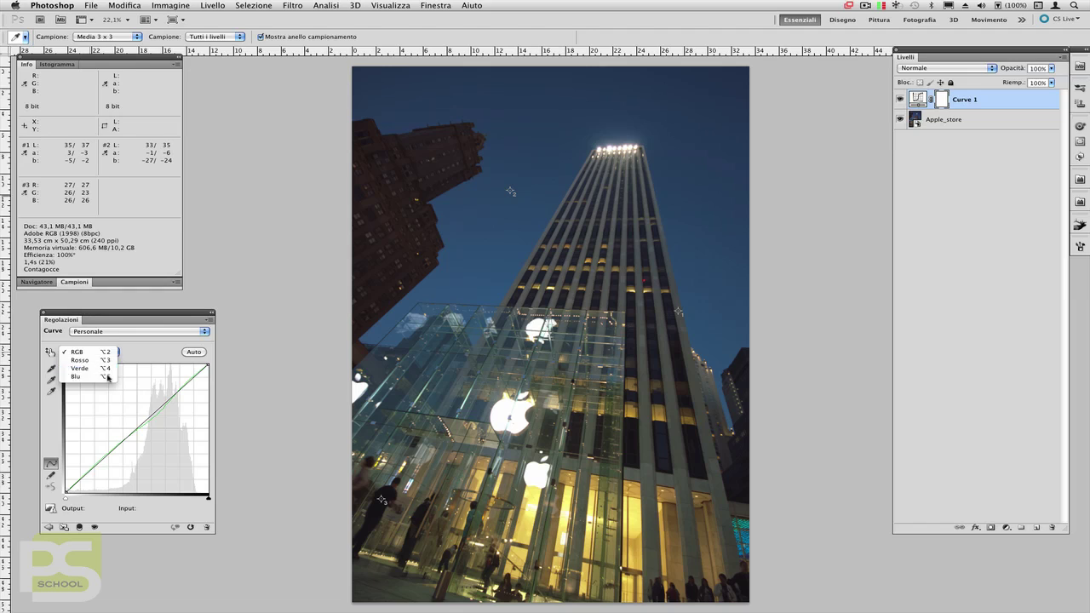
{"action": "left_click", "coordinate": [102, 371]}
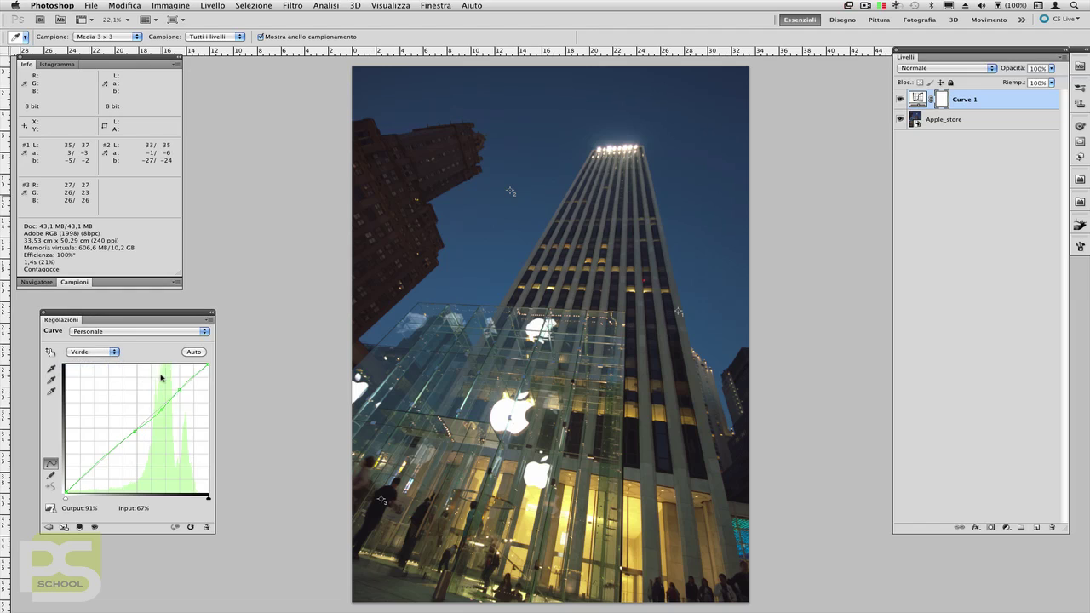
{"action": "left_click", "coordinate": [677, 311]}
{"action": "left_click_drag", "start_coordinate": [161, 409], "coordinate": [159, 409]}
Nudge the Rosso and Blu top-right curve points inward to about Input 98–99, Output 100.
{"action": "left_click", "coordinate": [91, 352]}
{"action": "left_click", "coordinate": [85, 344]}
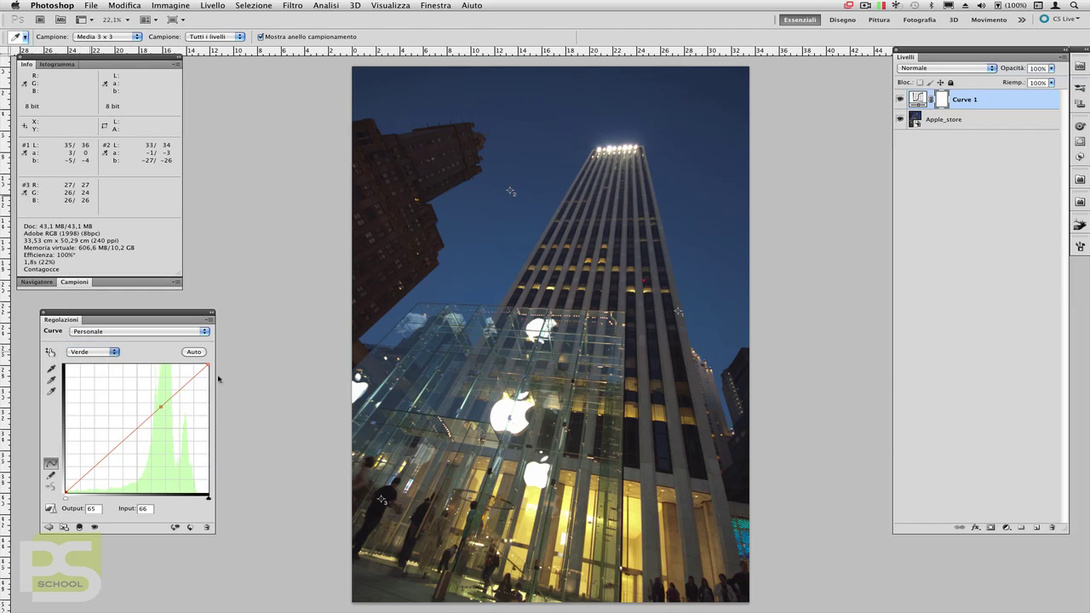
{"action": "left_click", "coordinate": [206, 366]}
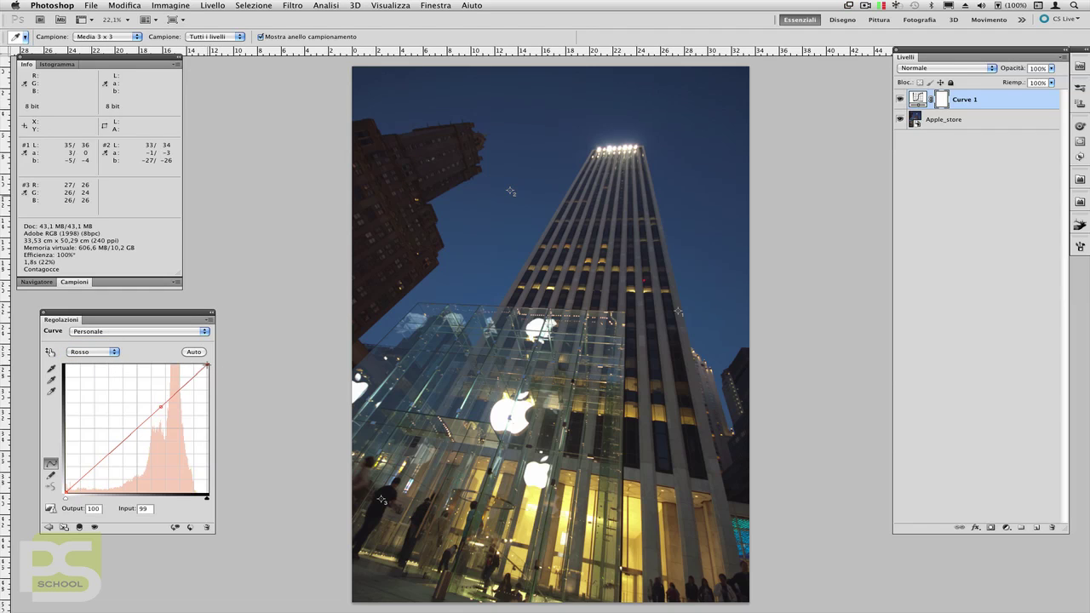
{"action": "left_click_drag", "start_coordinate": [207, 366], "coordinate": [205, 366]}
{"action": "left_click", "coordinate": [103, 355]}
{"action": "left_click", "coordinate": [102, 368]}
{"action": "key", "text": "Left"}
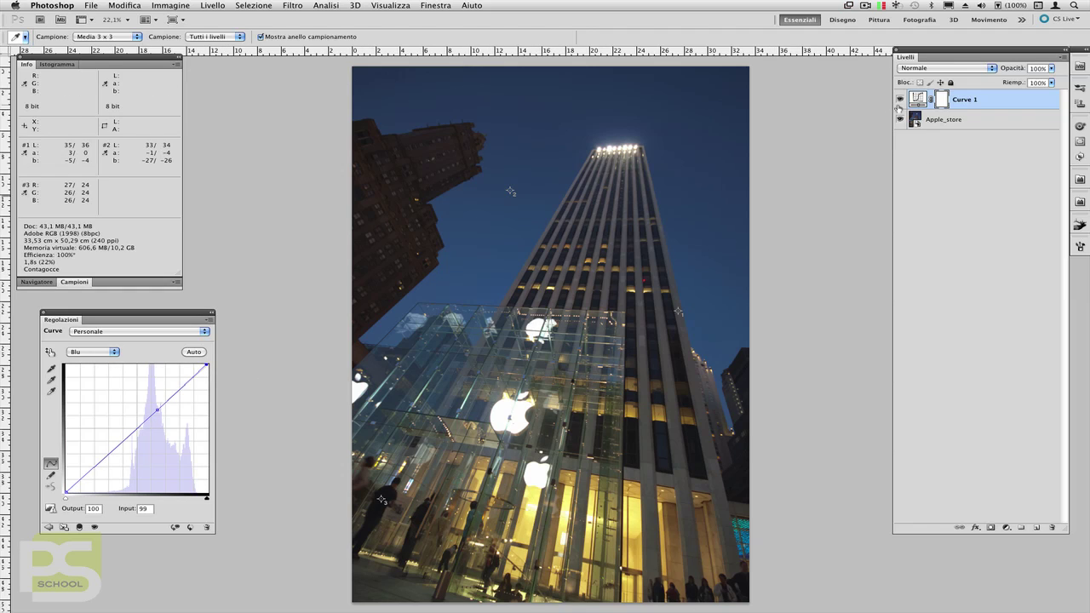
{"action": "left_click", "coordinate": [938, 72]}
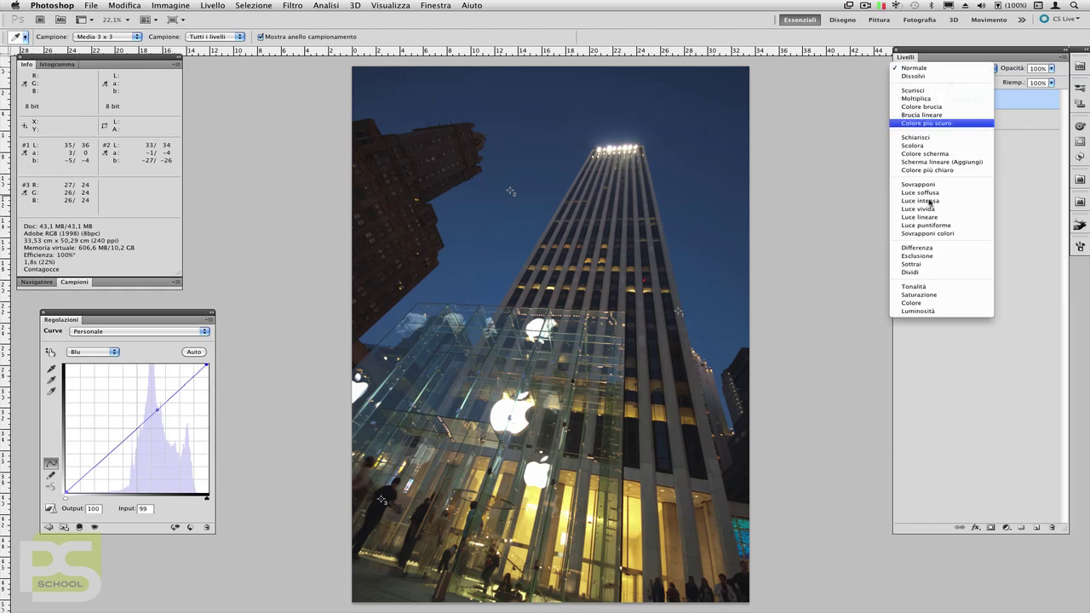
Set Curve 1's blend mode to Colore and toggle its visibility to compare.
{"action": "left_click", "coordinate": [933, 303]}
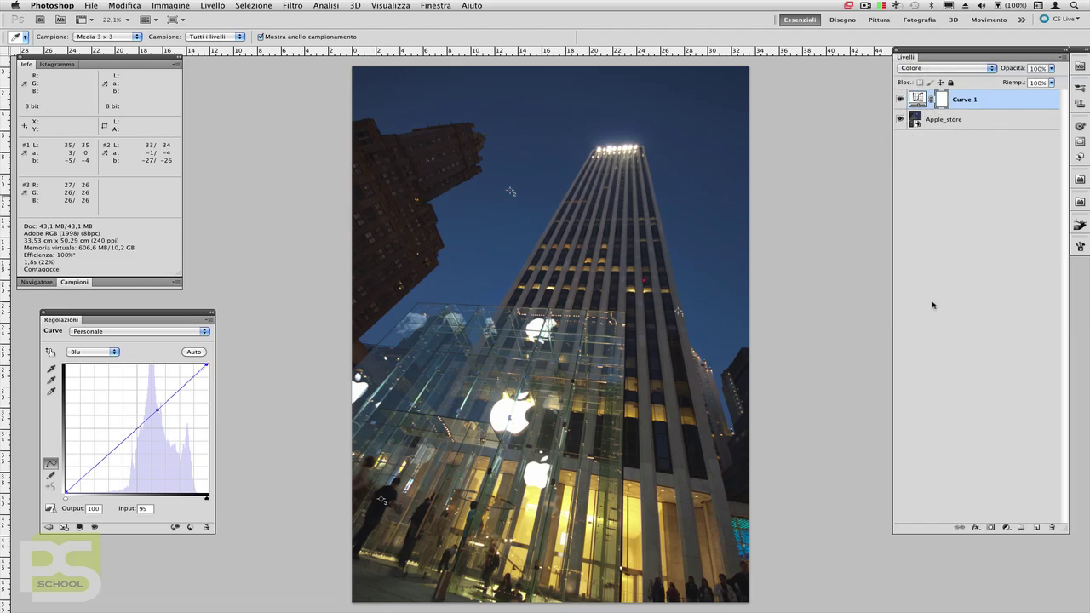
{"action": "left_click", "coordinate": [900, 100]}
{"action": "left_click", "coordinate": [901, 99]}
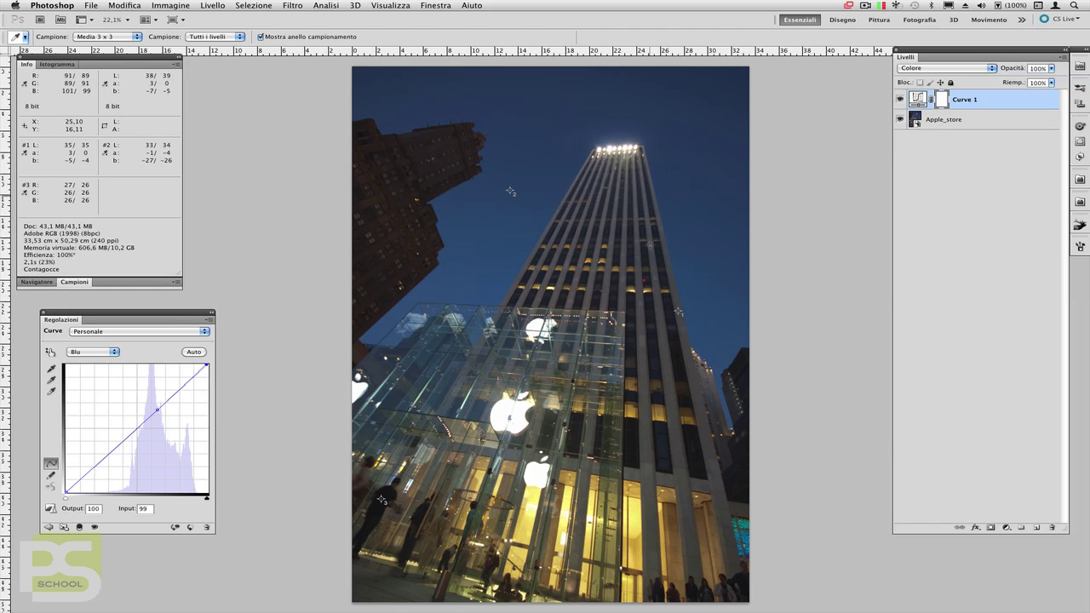
{"action": "left_click", "coordinate": [900, 100]}
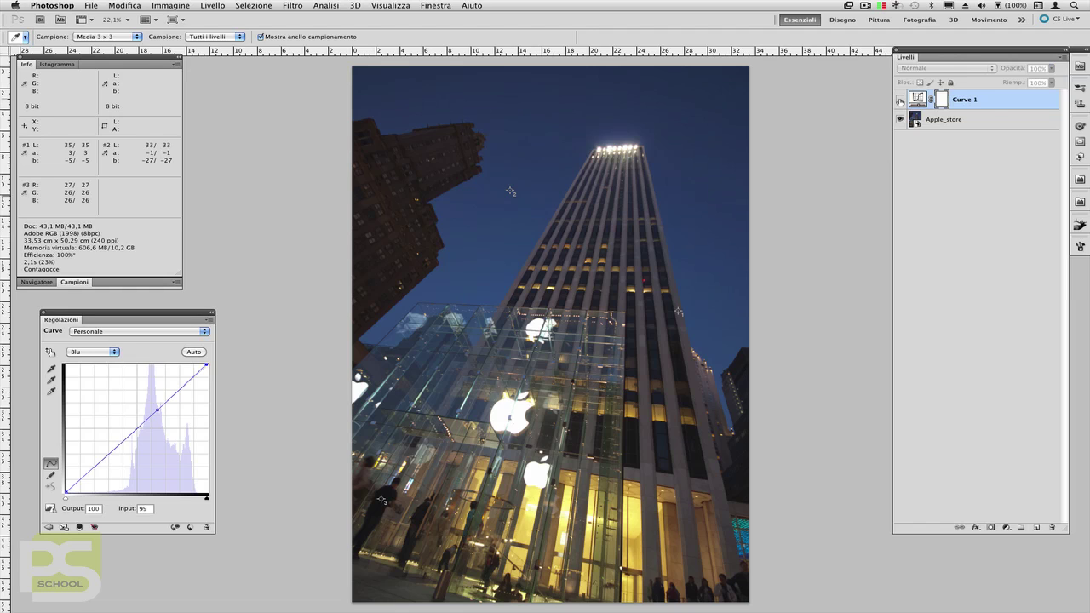
{"action": "left_click", "coordinate": [900, 101]}
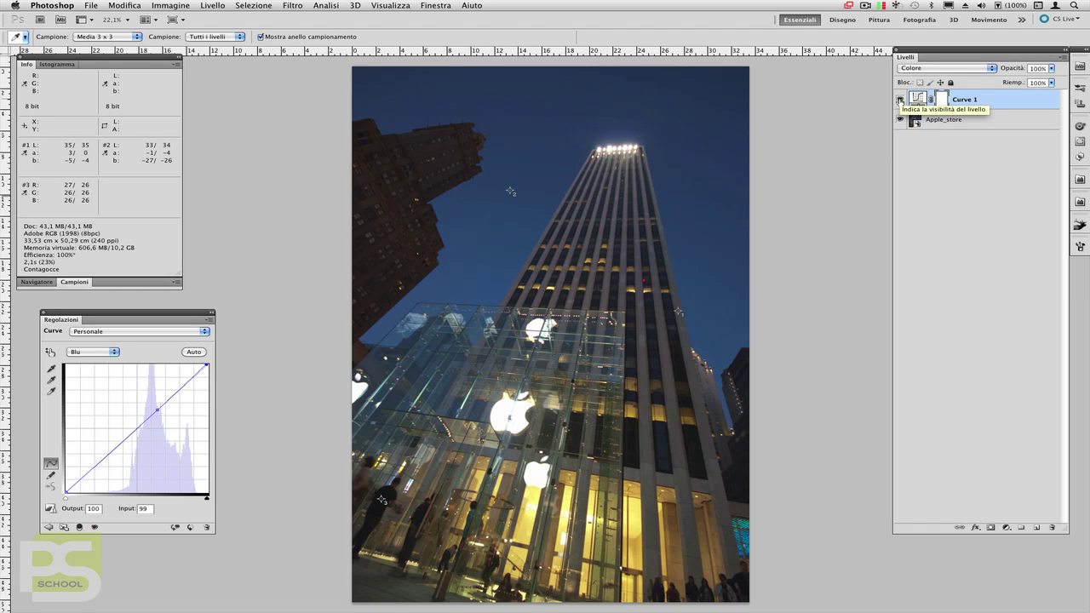
{"action": "left_click", "coordinate": [900, 100]}
{"action": "left_click", "coordinate": [900, 100]}
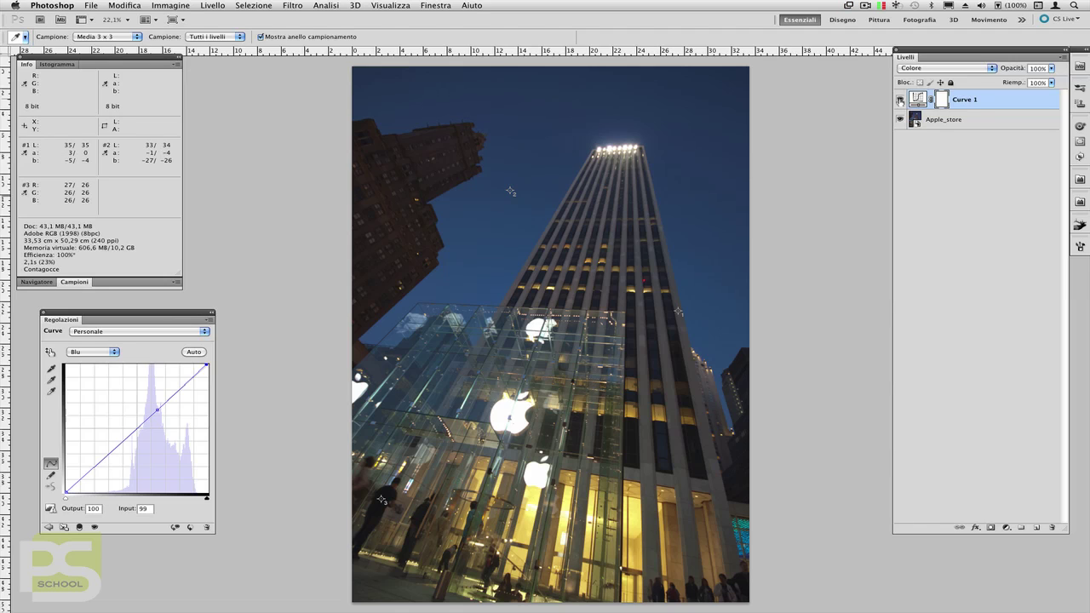
Hide Curve 1, duplicate it as Curve 1 copia, and select the copy's Rosso channel.
{"action": "left_click", "coordinate": [900, 100]}
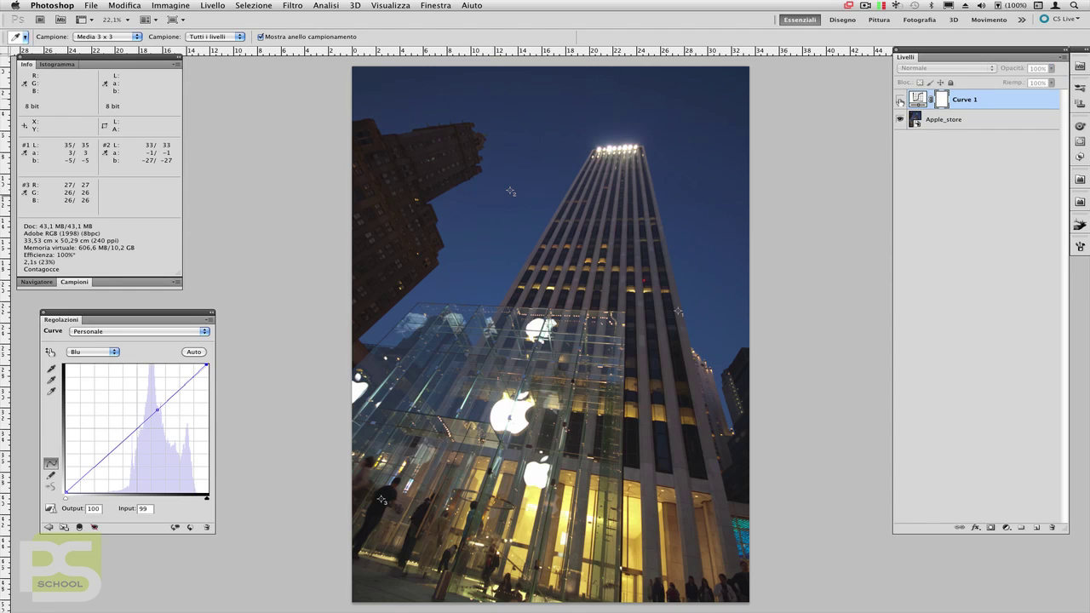
{"action": "left_click", "coordinate": [954, 123]}
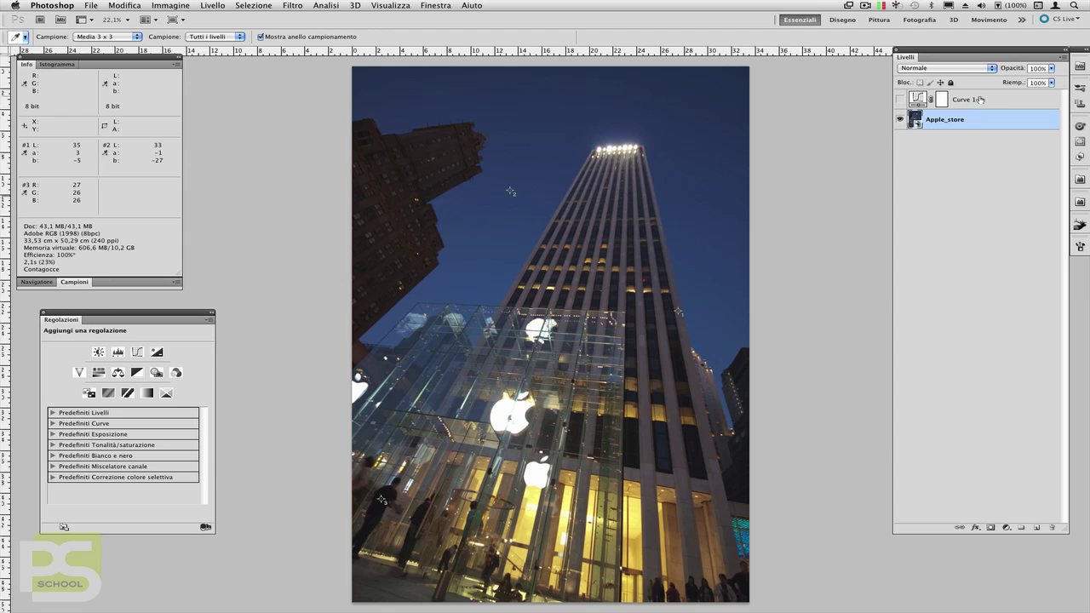
{"action": "left_click_drag", "start_coordinate": [981, 100], "coordinate": [1037, 527]}
{"action": "key", "text": "shift+alt+c"}
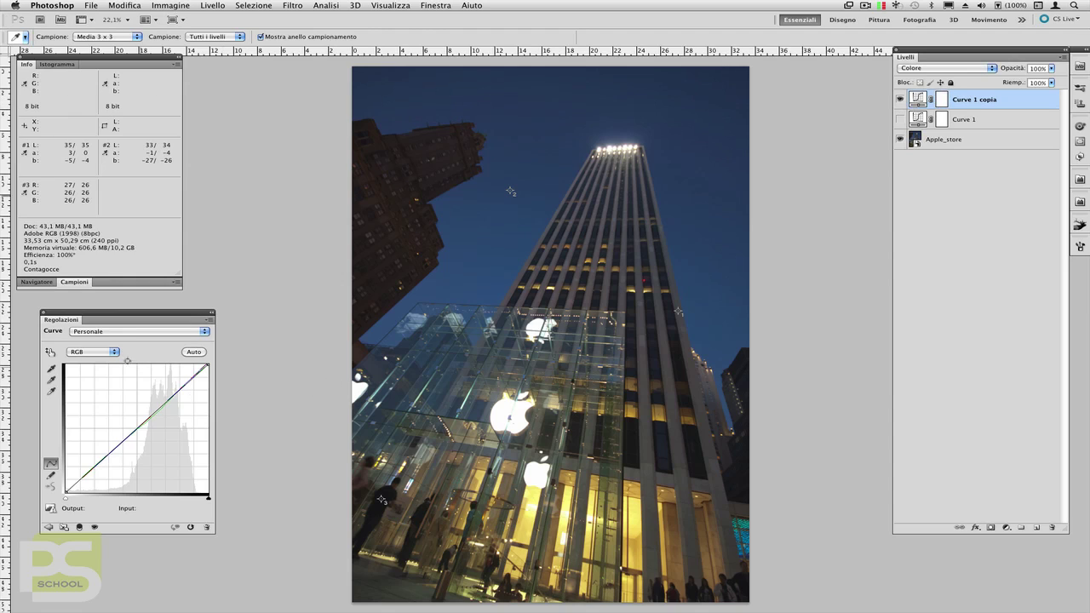
{"action": "left_click", "coordinate": [92, 352]}
{"action": "left_click", "coordinate": [85, 363]}
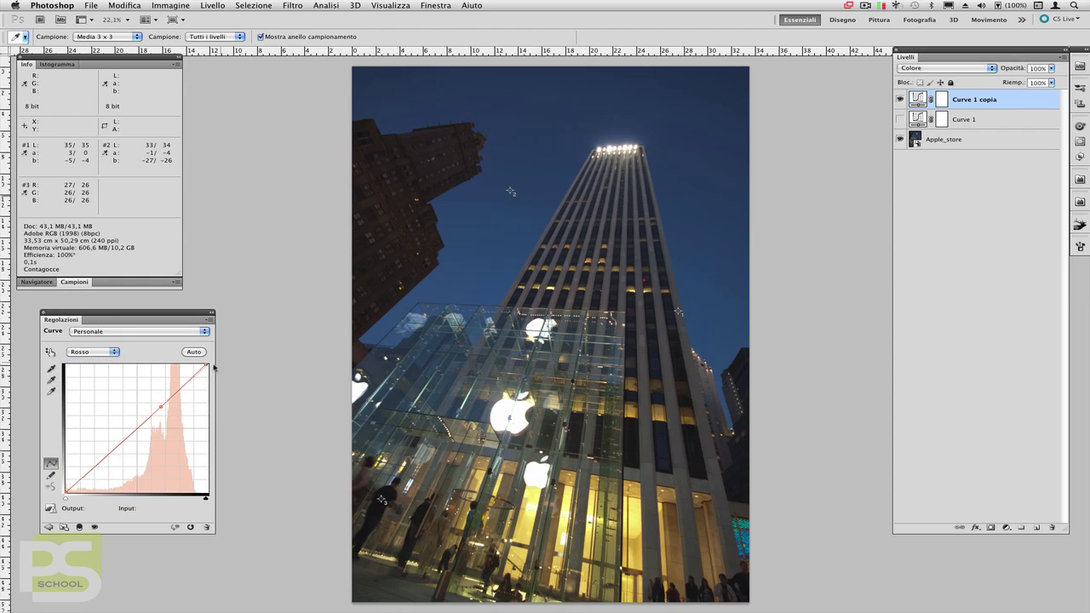
Set the copy's blend mode to Normale and pull the red and green top endpoints to Input 91.
{"action": "left_click", "coordinate": [207, 365]}
{"action": "left_click", "coordinate": [926, 67]}
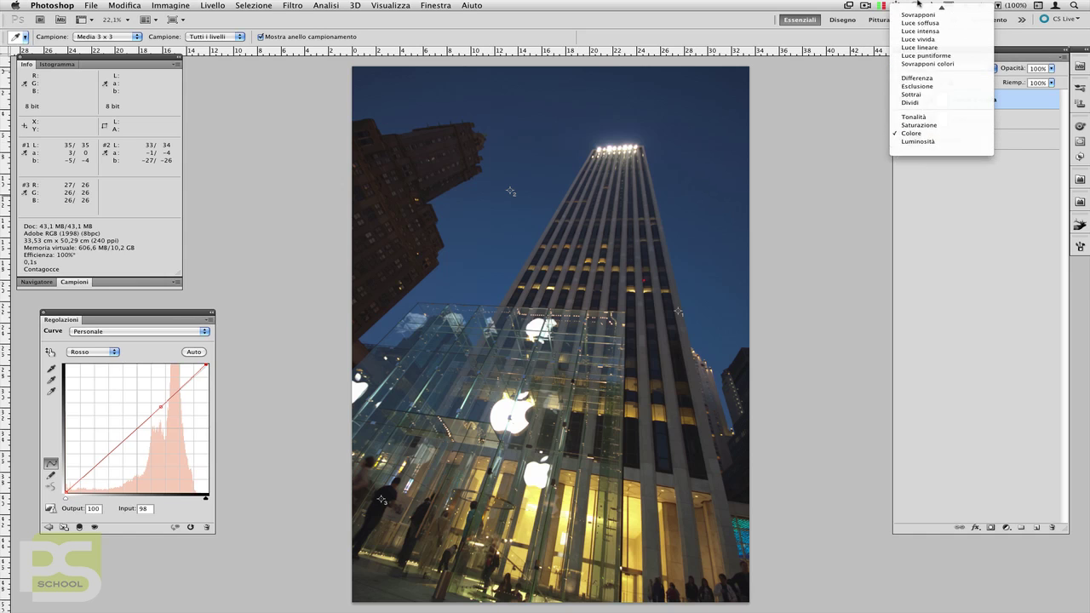
{"action": "left_click", "coordinate": [918, 7]}
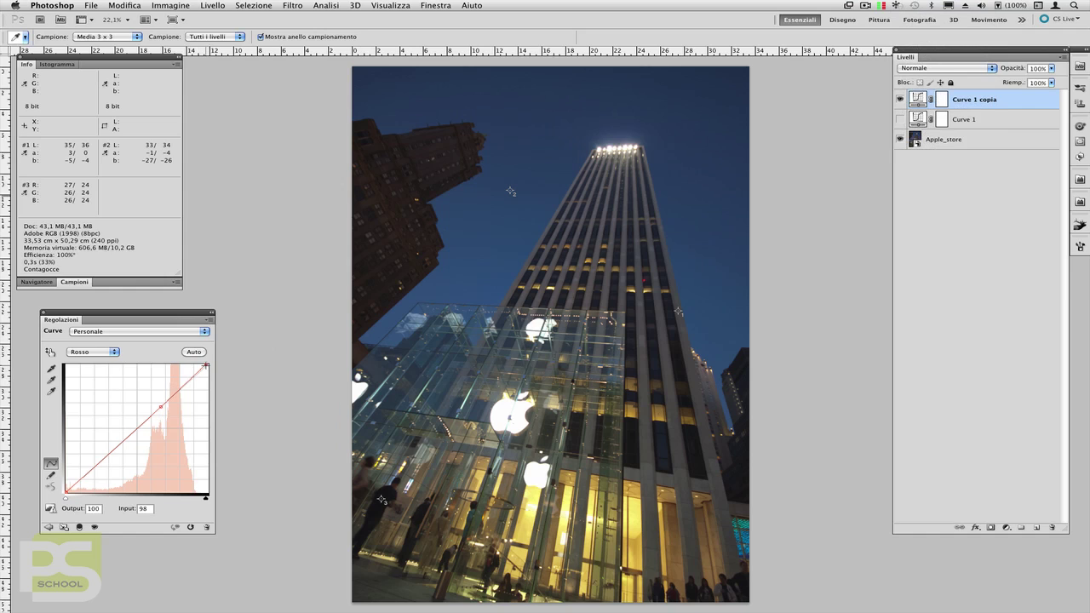
{"action": "left_click_drag", "start_coordinate": [206, 366], "coordinate": [194, 364]}
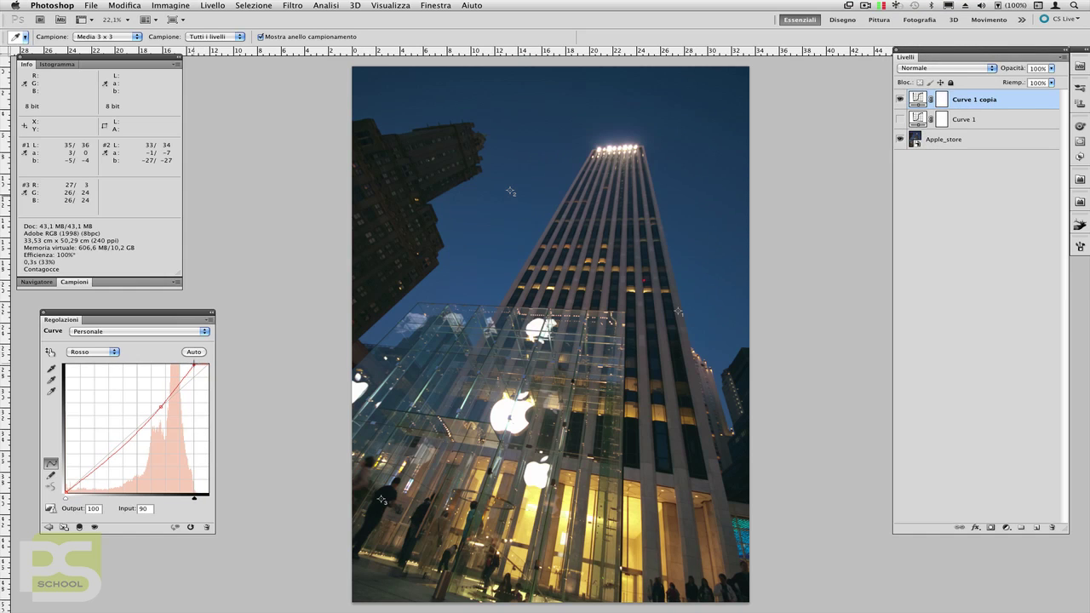
{"action": "left_click", "coordinate": [93, 352]}
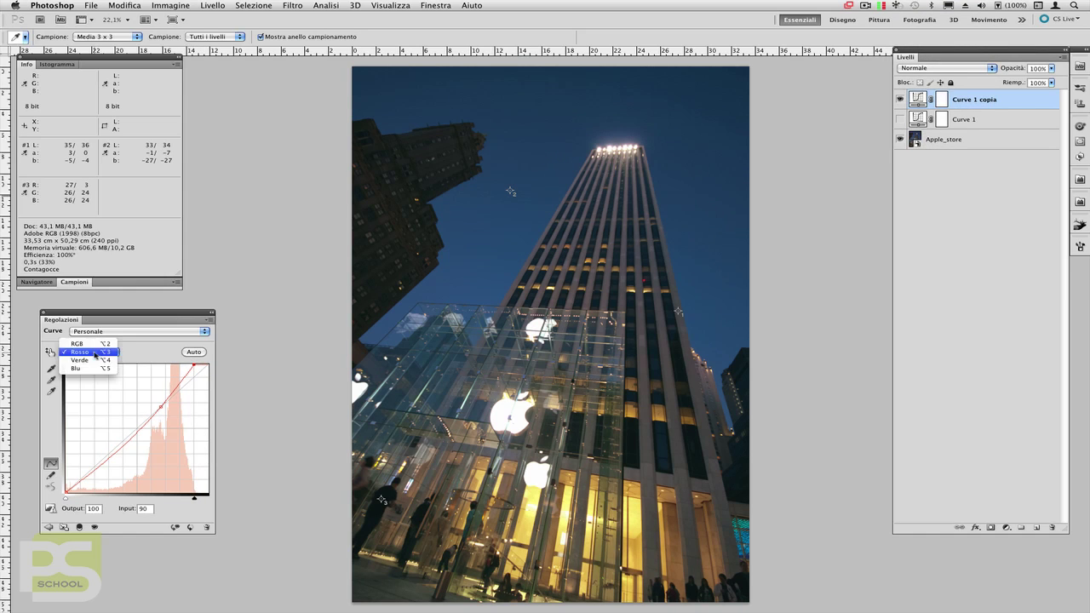
{"action": "left_click", "coordinate": [89, 363]}
{"action": "key", "text": "alt+4"}
{"action": "left_click_drag", "start_coordinate": [207, 365], "coordinate": [195, 365]}
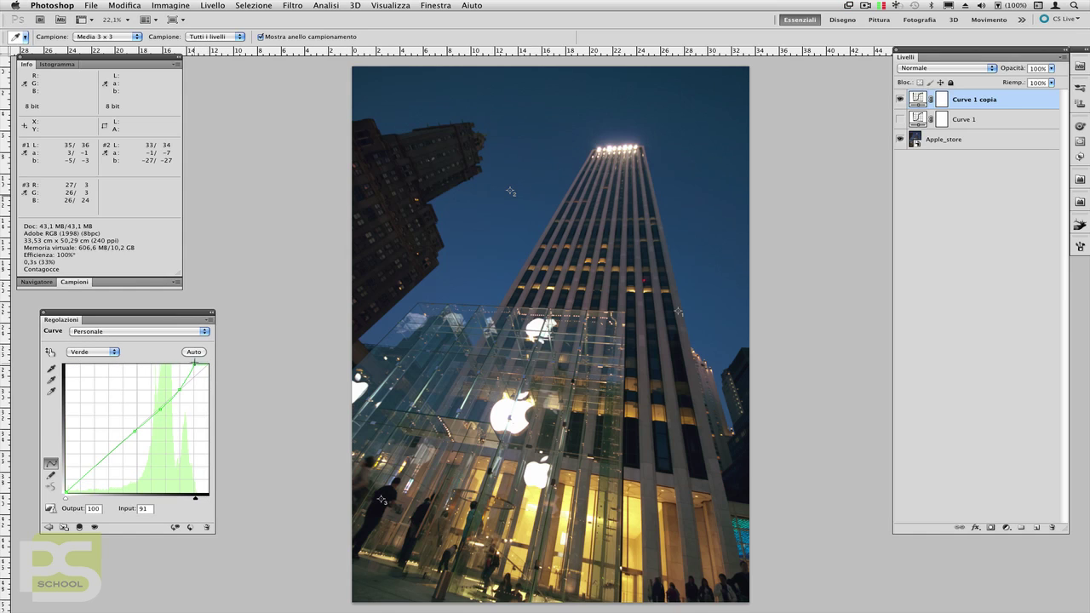
Pull the Blu top endpoint to Input 91 and add a slightly lowered blue midtone point.
{"action": "left_click", "coordinate": [84, 352]}
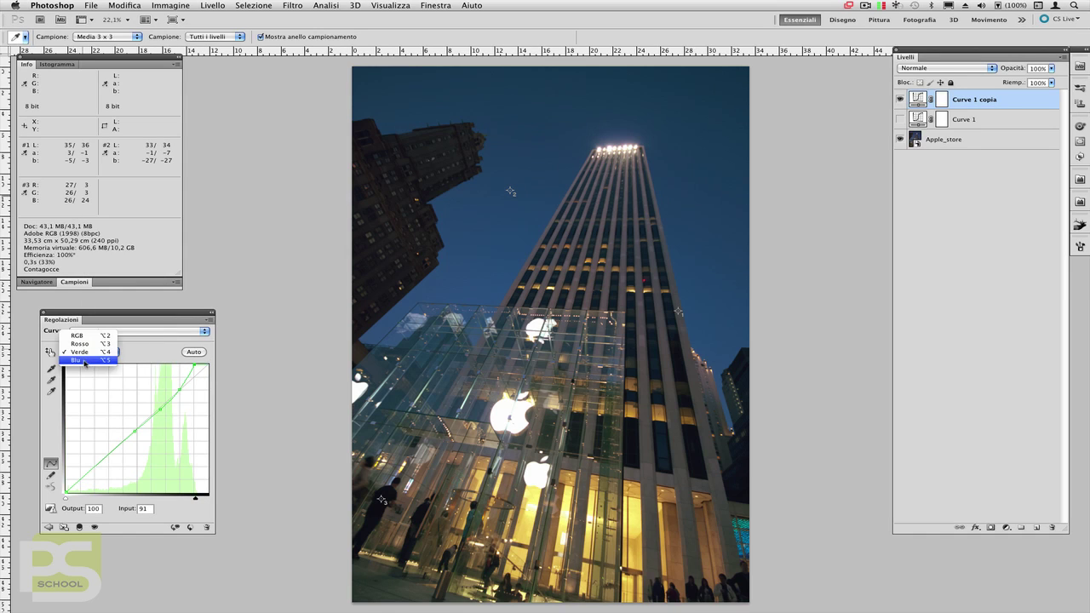
{"action": "left_click", "coordinate": [78, 361]}
{"action": "left_click_drag", "start_coordinate": [207, 365], "coordinate": [195, 365]}
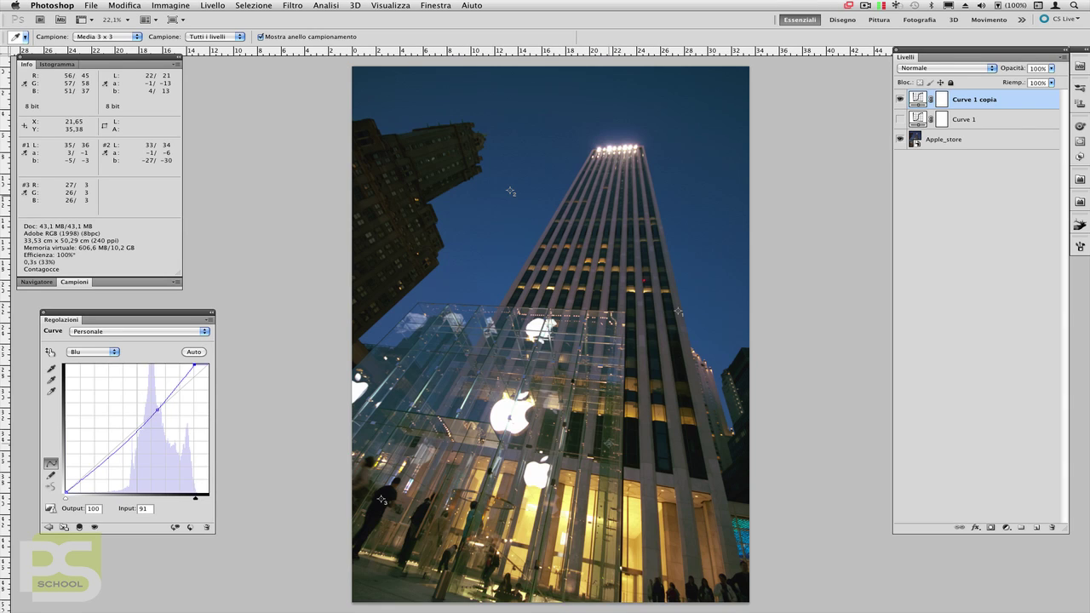
{"action": "left_click", "coordinate": [130, 437]}
{"action": "left_click_drag", "start_coordinate": [130, 437], "coordinate": [130, 435]}
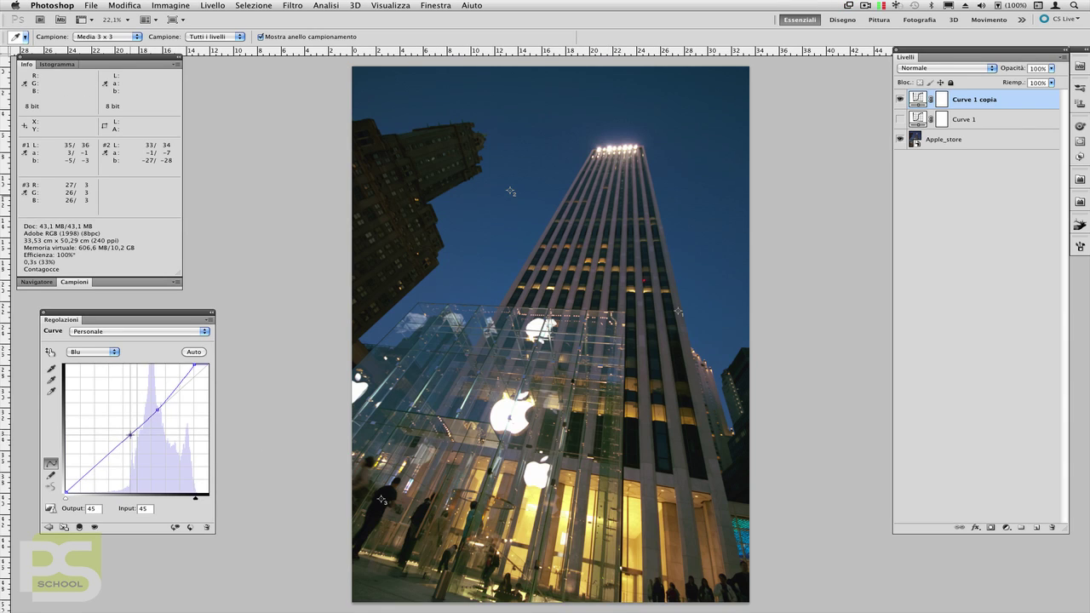
{"action": "left_click_drag", "start_coordinate": [129, 435], "coordinate": [126, 439]}
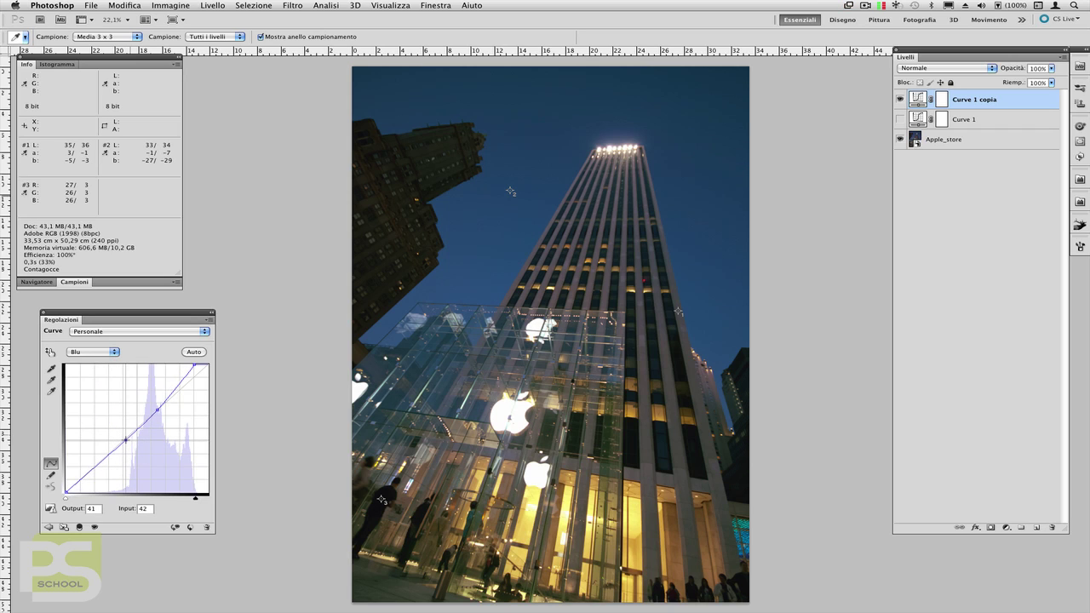
Return to the Rosso channel and add a midtone point at Input 50, Output 50.
{"action": "left_click", "coordinate": [110, 356]}
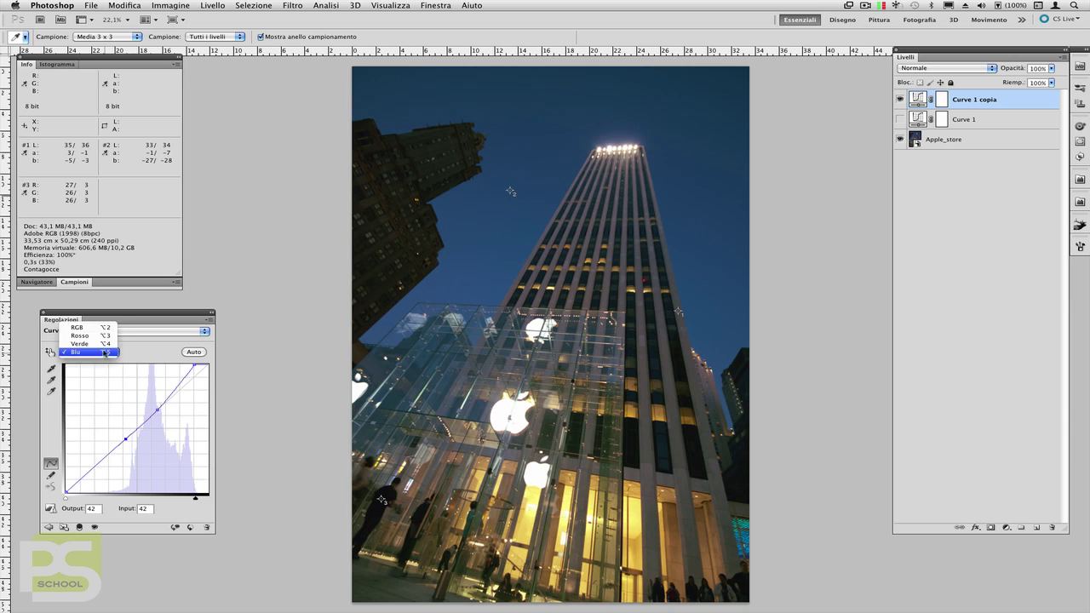
{"action": "left_click", "coordinate": [100, 345]}
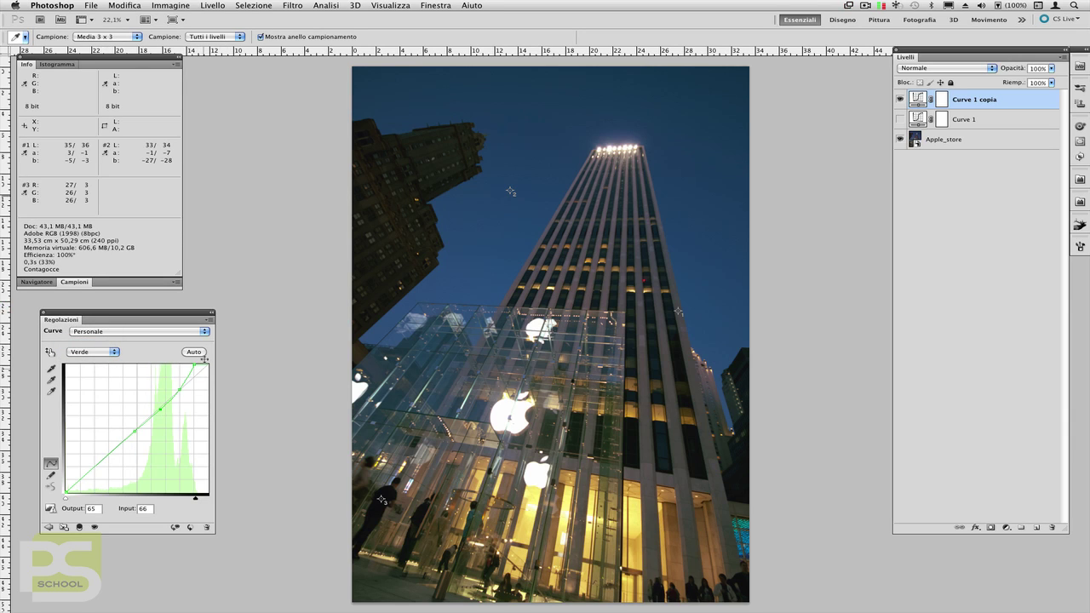
{"action": "left_click", "coordinate": [96, 354]}
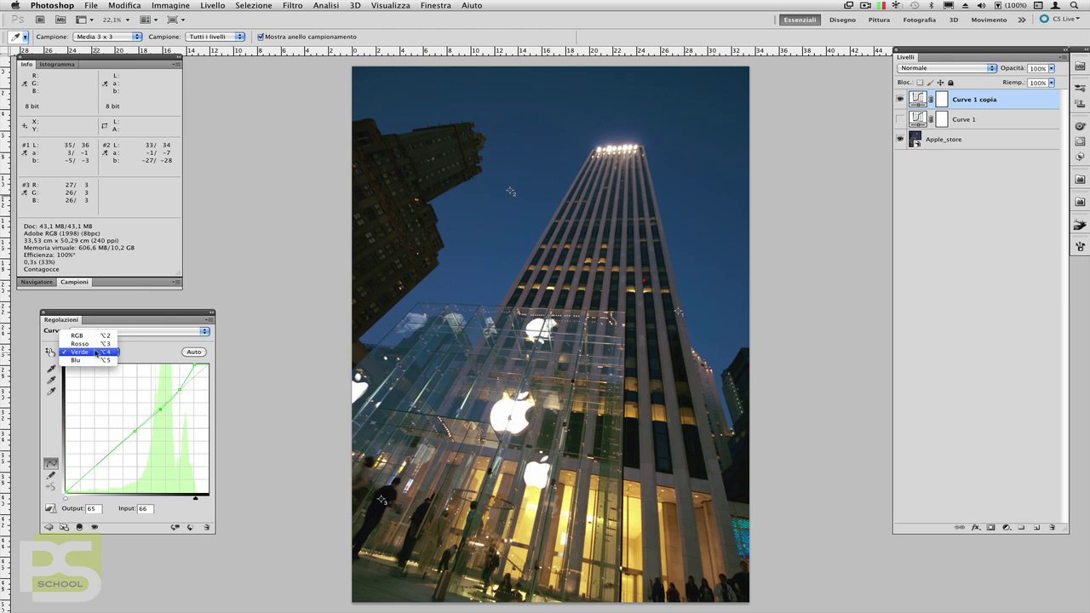
{"action": "left_click", "coordinate": [97, 342]}
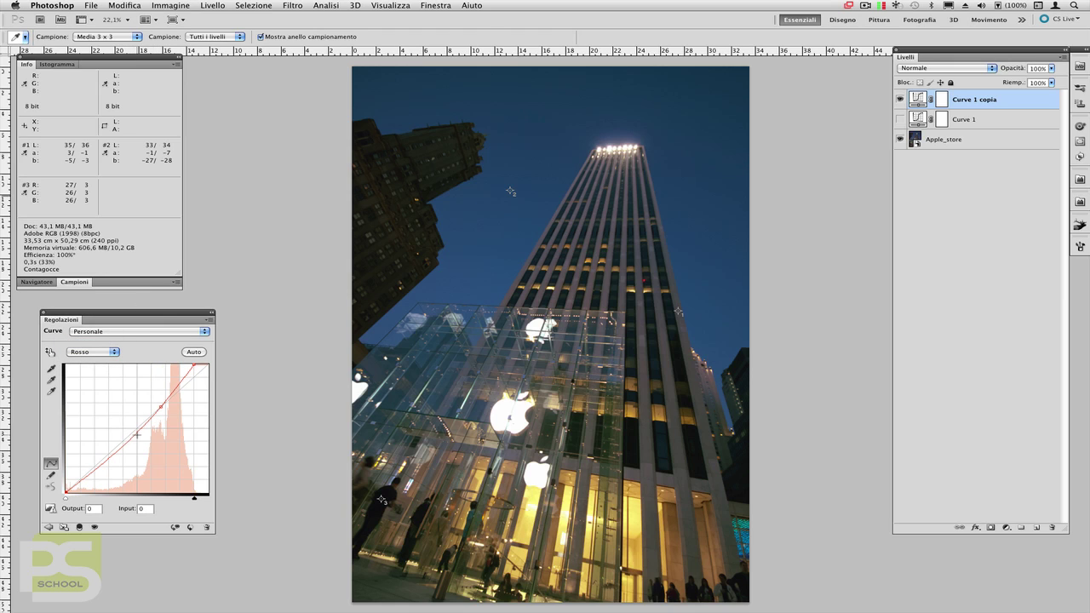
{"action": "left_click_drag", "start_coordinate": [134, 435], "coordinate": [136, 427]}
Set Curve 1 copia's blend mode to Colore and toggle it to compare.
{"action": "left_click", "coordinate": [937, 68]}
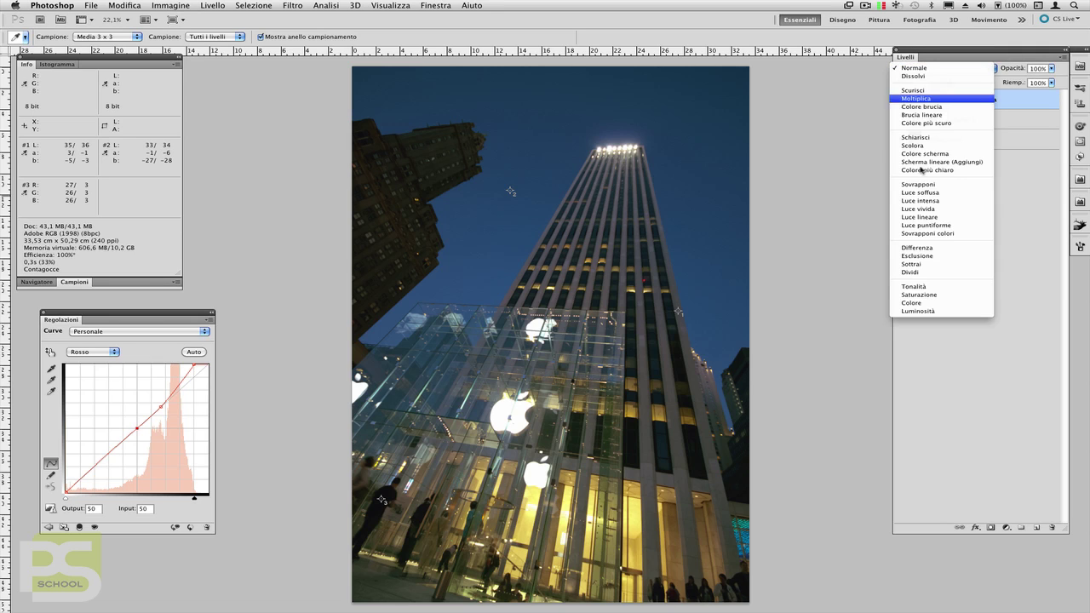
{"action": "left_click", "coordinate": [911, 302]}
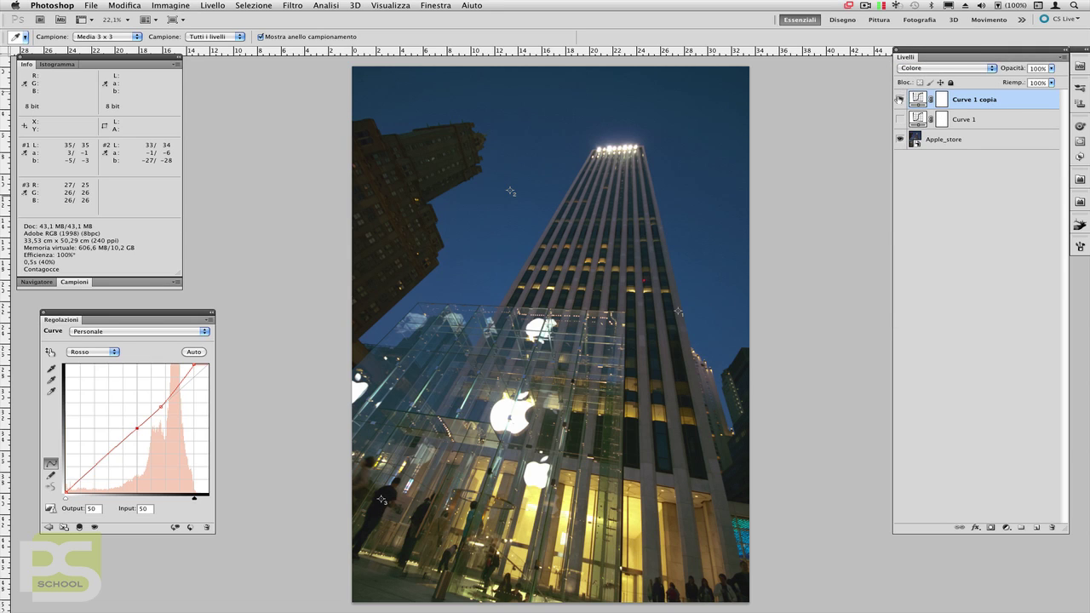
{"action": "left_click", "coordinate": [899, 100]}
{"action": "left_click", "coordinate": [899, 100]}
Save a History snapshot named 'Nero profondo'.
{"action": "left_click", "coordinate": [1080, 201]}
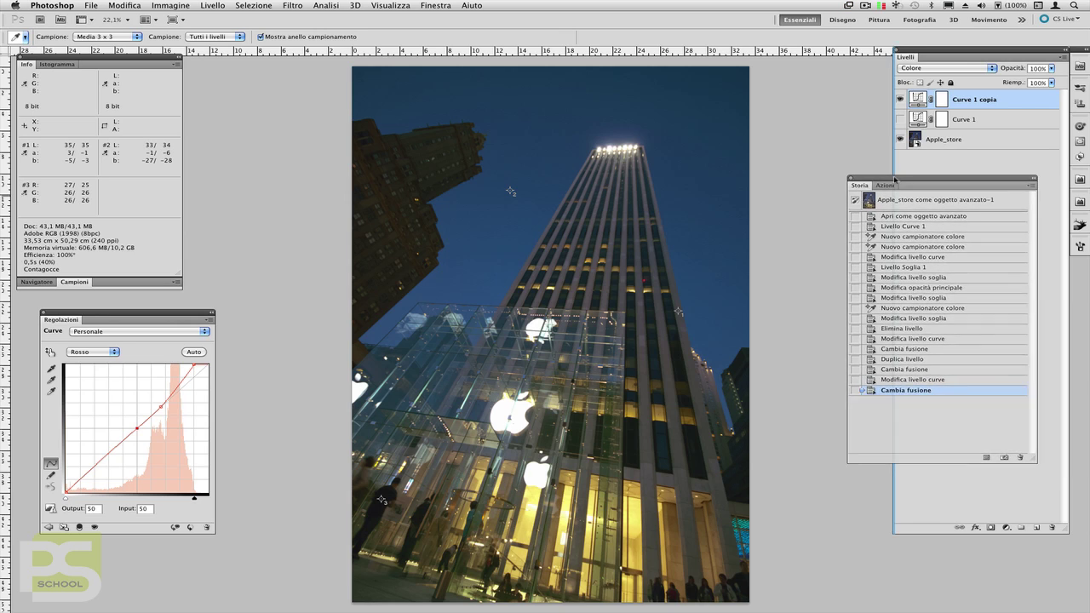
{"action": "left_click_drag", "start_coordinate": [854, 196], "coordinate": [714, 57]}
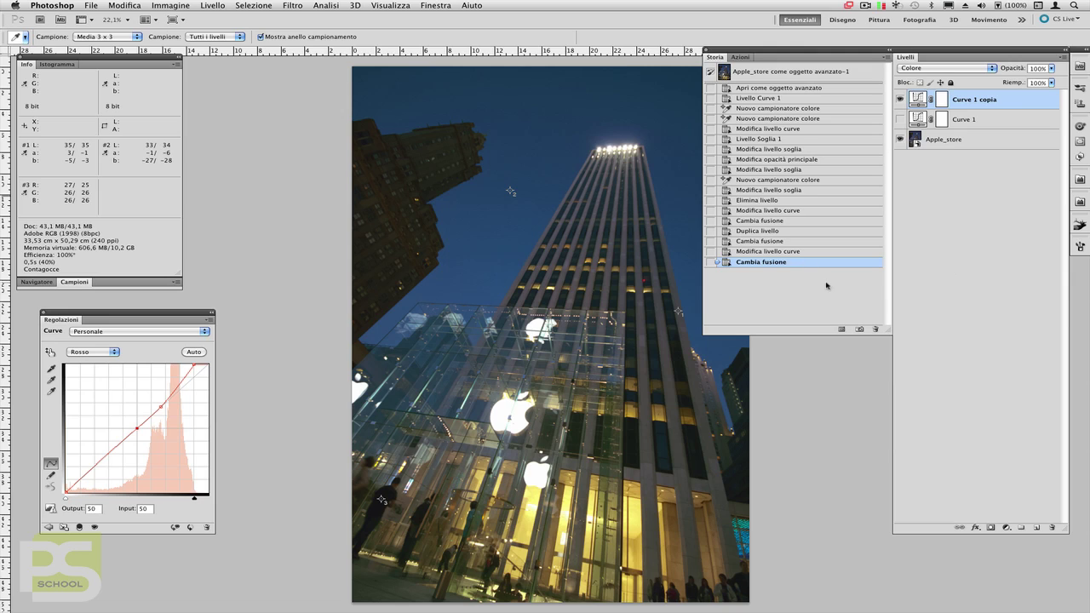
{"action": "left_click", "coordinate": [861, 331]}
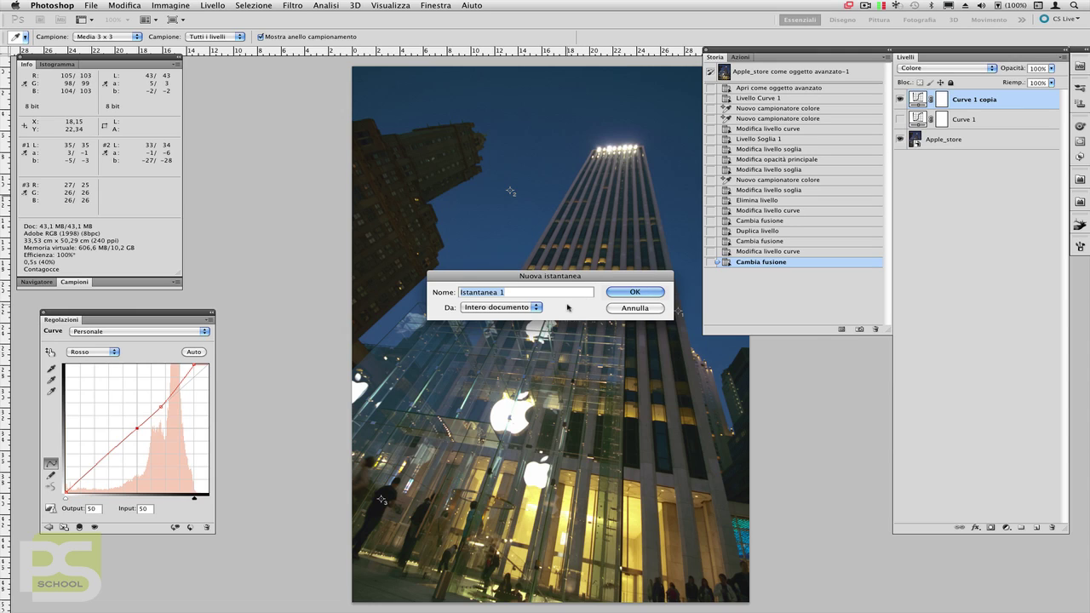
{"action": "type", "text": "Nero pr"}
{"action": "type", "text": "ofondo"}
{"action": "key", "text": "Return"}
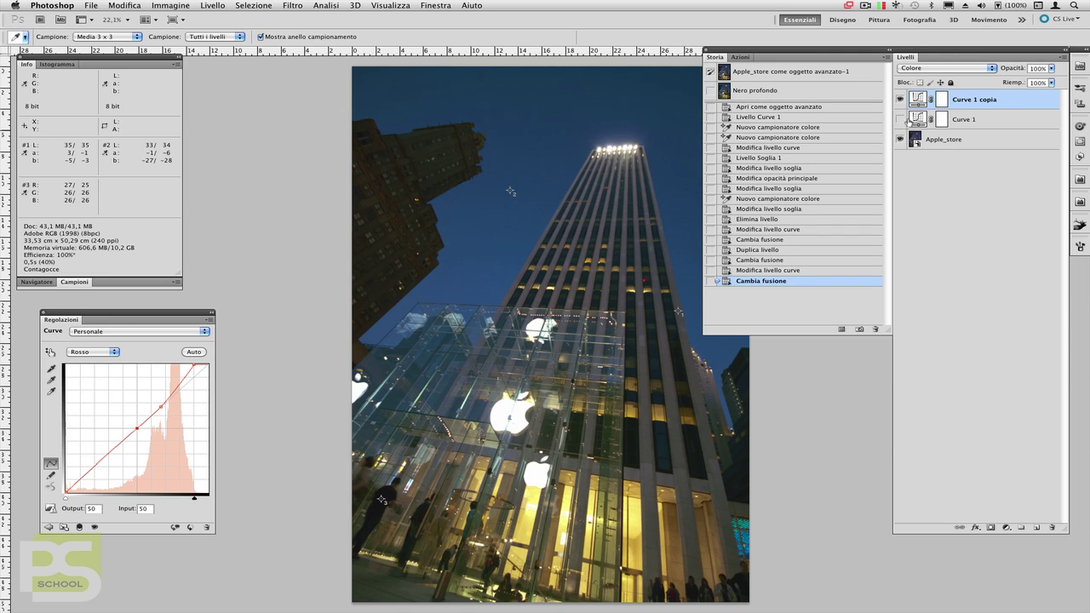
Hide Curve 1 copia, select Curve 1, and save History snapshot 'nero non tanto....'.
{"action": "left_click", "coordinate": [901, 98]}
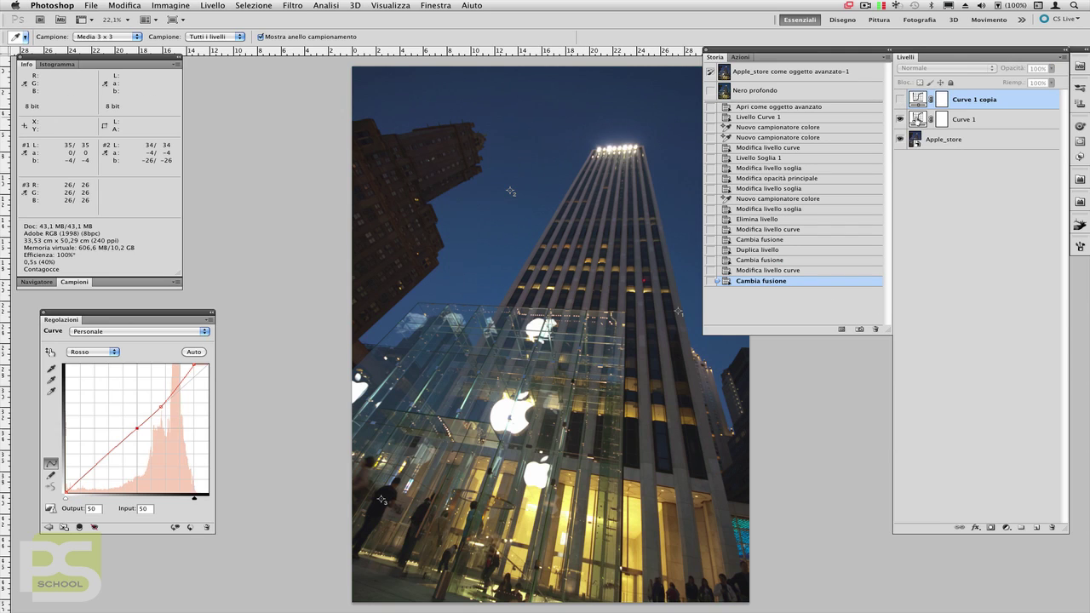
{"action": "left_click", "coordinate": [919, 119]}
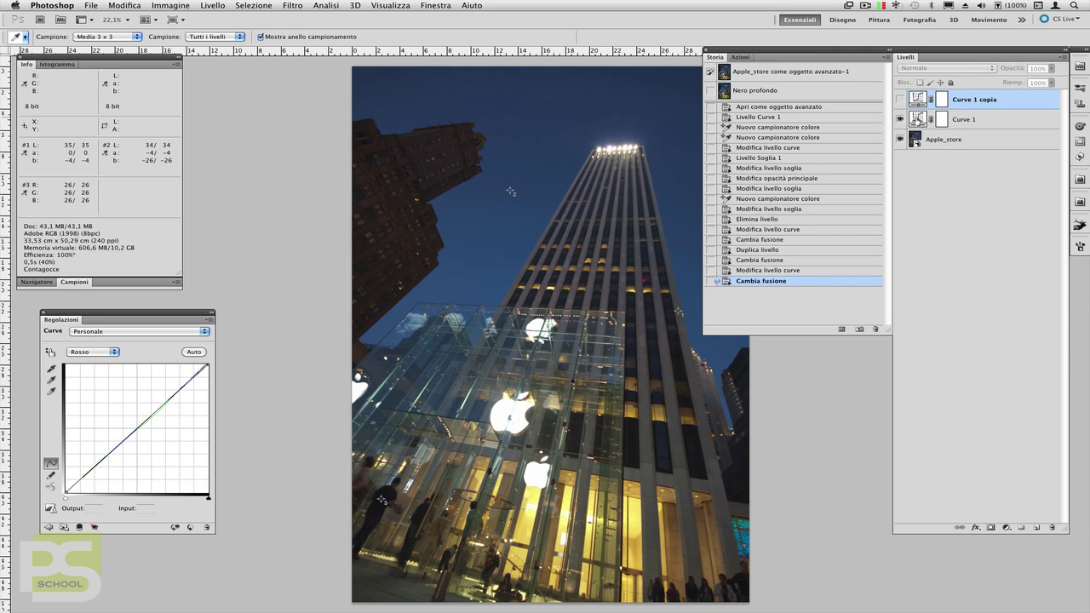
{"action": "left_click", "coordinate": [860, 330]}
{"action": "type", "text": "ne"}
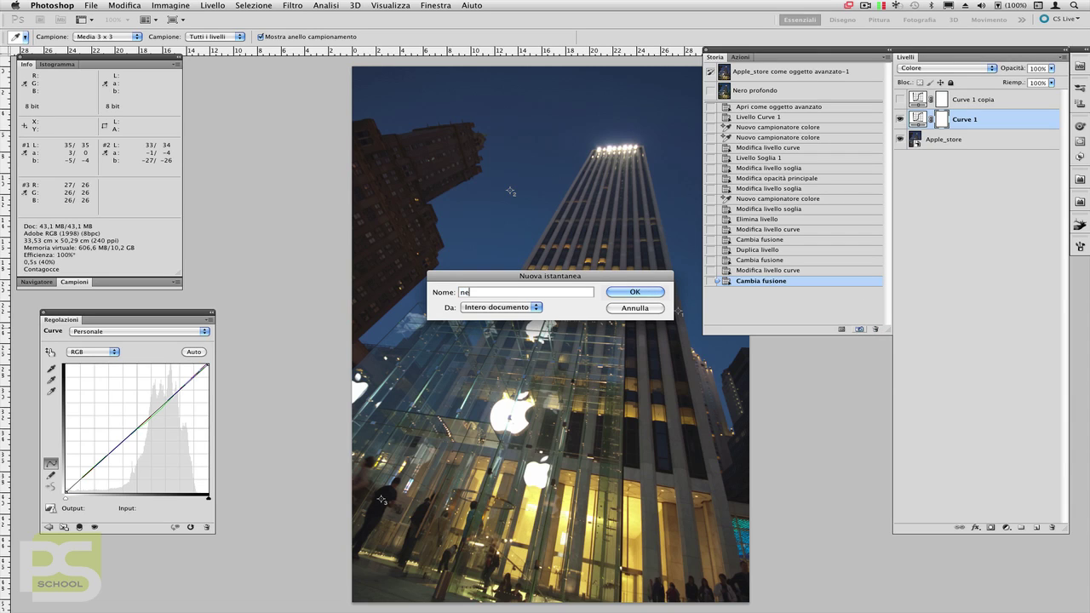
{"action": "type", "text": "ro no"}
{"action": "type", "text": "n tanto"}
{"action": "type", "text": "...."}
{"action": "key", "text": "Return"}
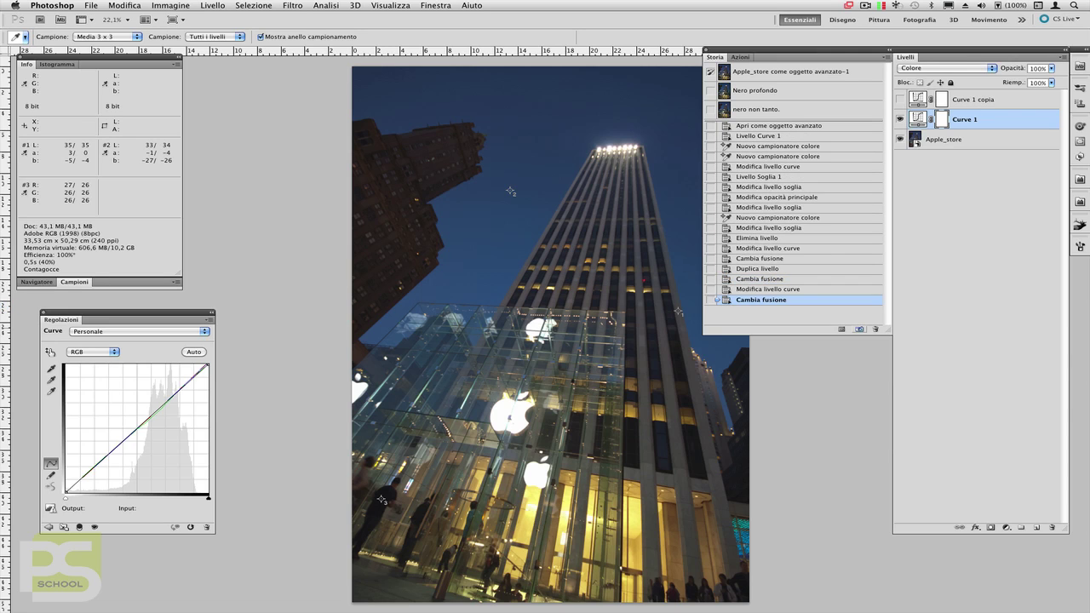
{"action": "left_click_drag", "start_coordinate": [627, 282], "coordinate": [539, 277]}
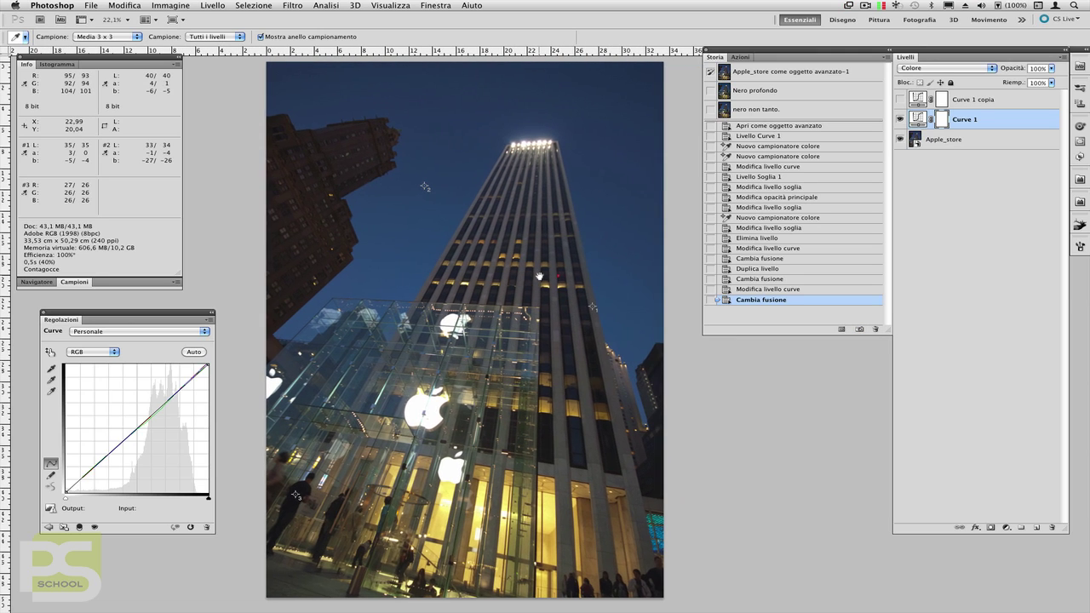
{"action": "left_click", "coordinate": [785, 92]}
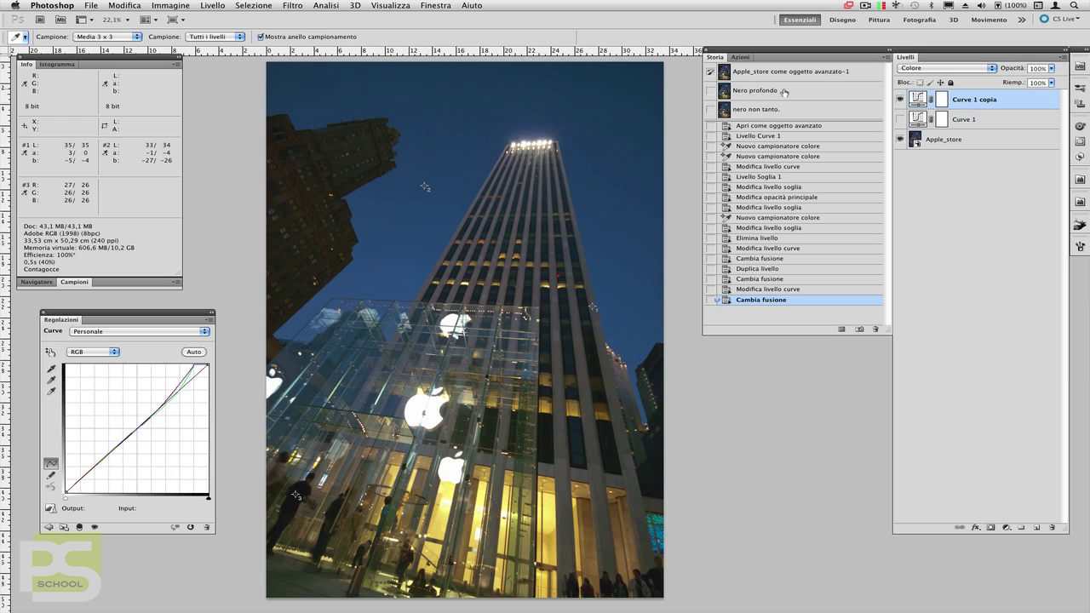
{"action": "left_click", "coordinate": [778, 111]}
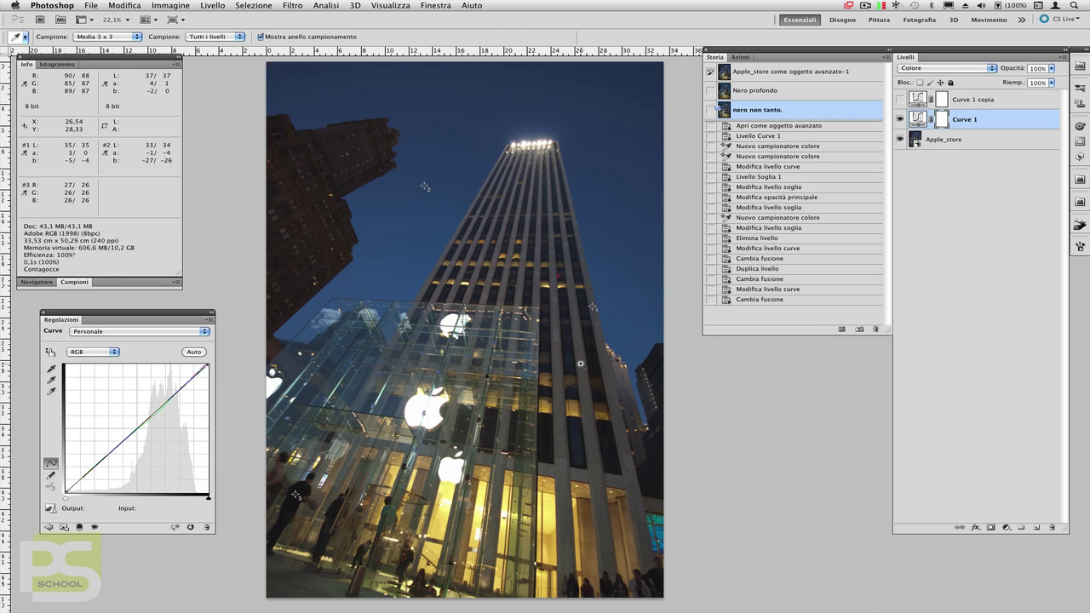
{"action": "scroll", "coordinate": [580, 364], "scroll_direction": "up", "scroll_amount": 1}
{"action": "scroll", "coordinate": [580, 364], "scroll_direction": "up", "scroll_amount": 1}
{"action": "scroll", "coordinate": [580, 363], "scroll_direction": "up", "scroll_amount": 1}
{"action": "left_click_drag", "start_coordinate": [580, 364], "coordinate": [509, 261]}
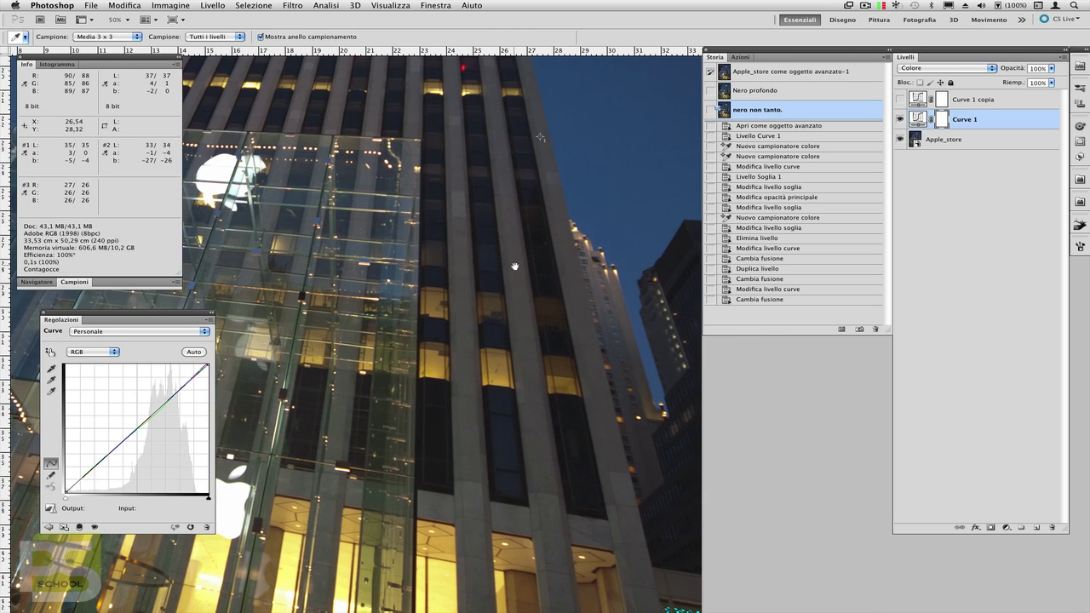
{"action": "left_click", "coordinate": [770, 92]}
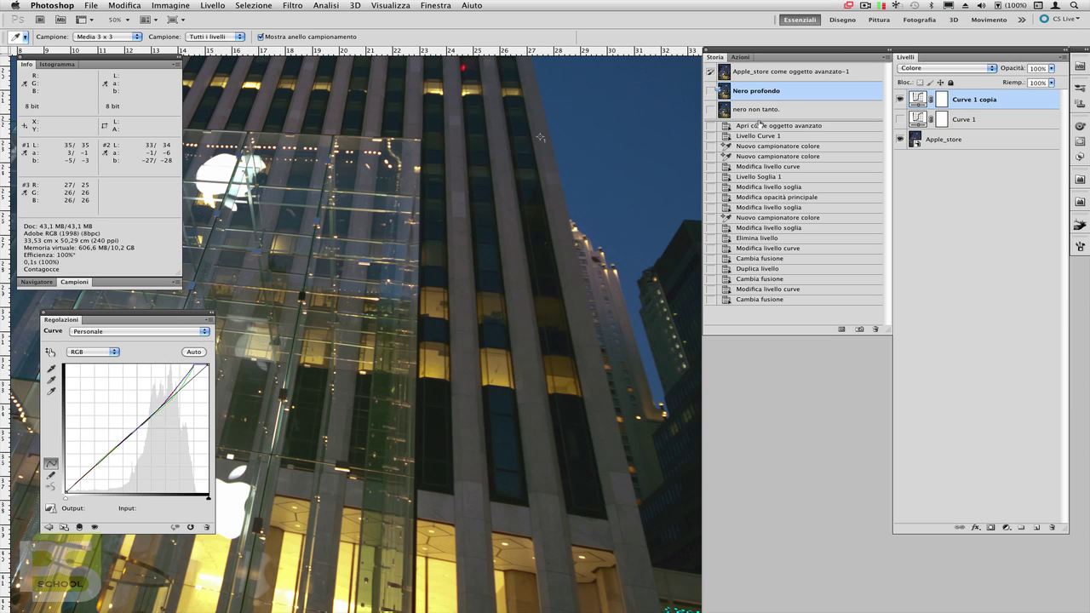
{"action": "left_click", "coordinate": [761, 111]}
{"action": "left_click_drag", "start_coordinate": [694, 486], "coordinate": [604, 395]}
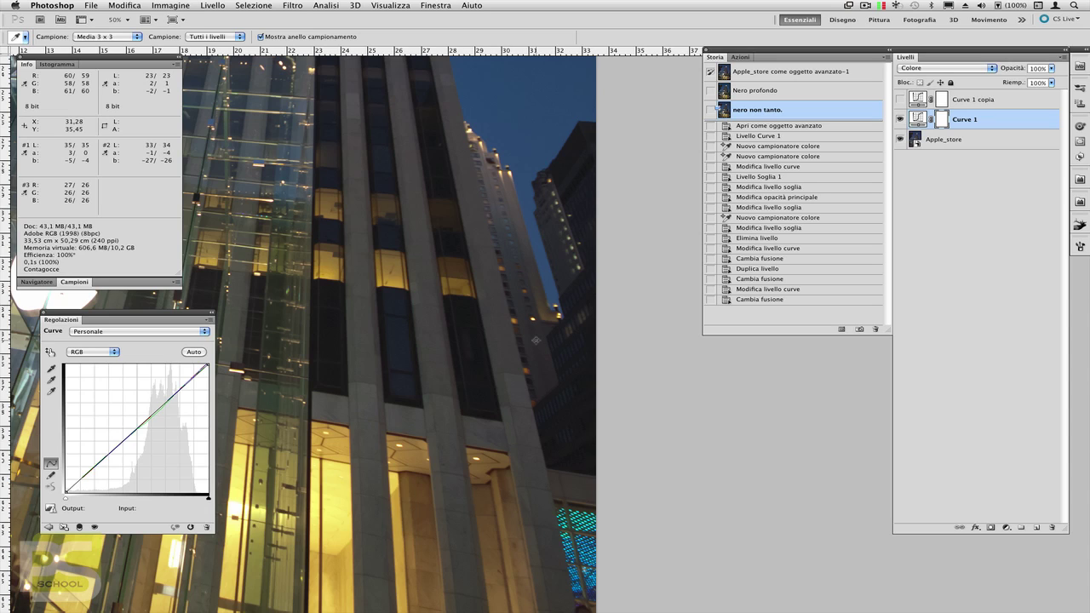
{"action": "left_click", "coordinate": [761, 90]}
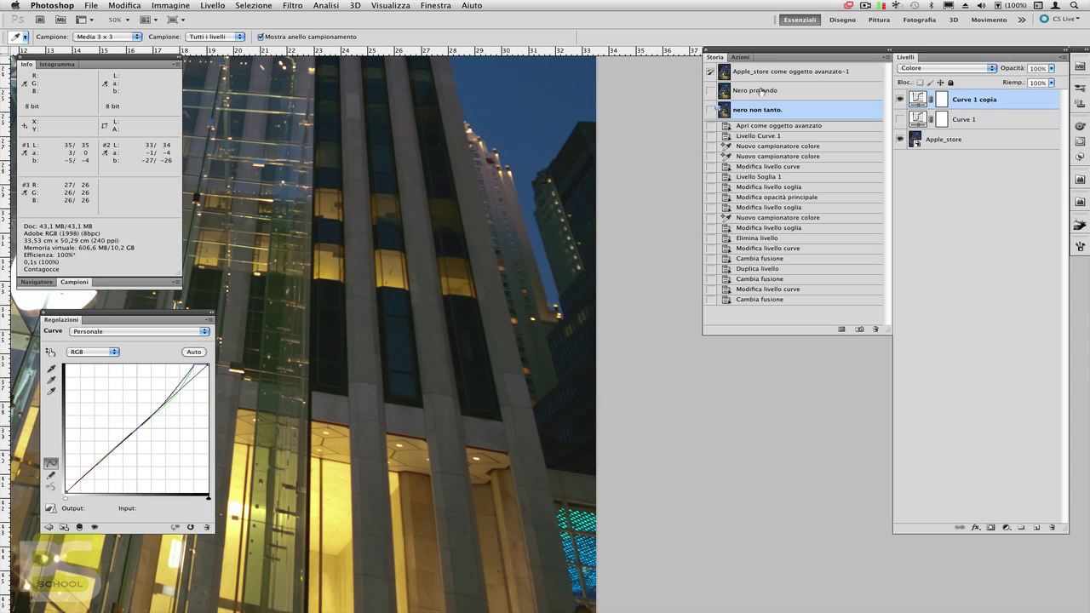
{"action": "left_click", "coordinate": [761, 90]}
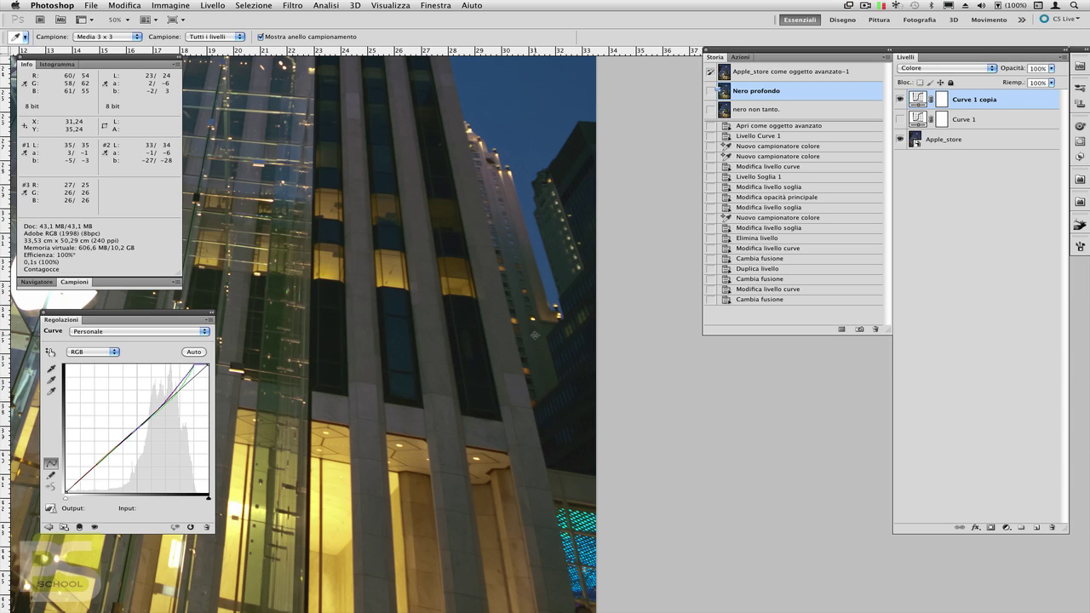
Fit the whole Apple Store photo on screen and recentre it in the window.
{"action": "key", "text": "super+0"}
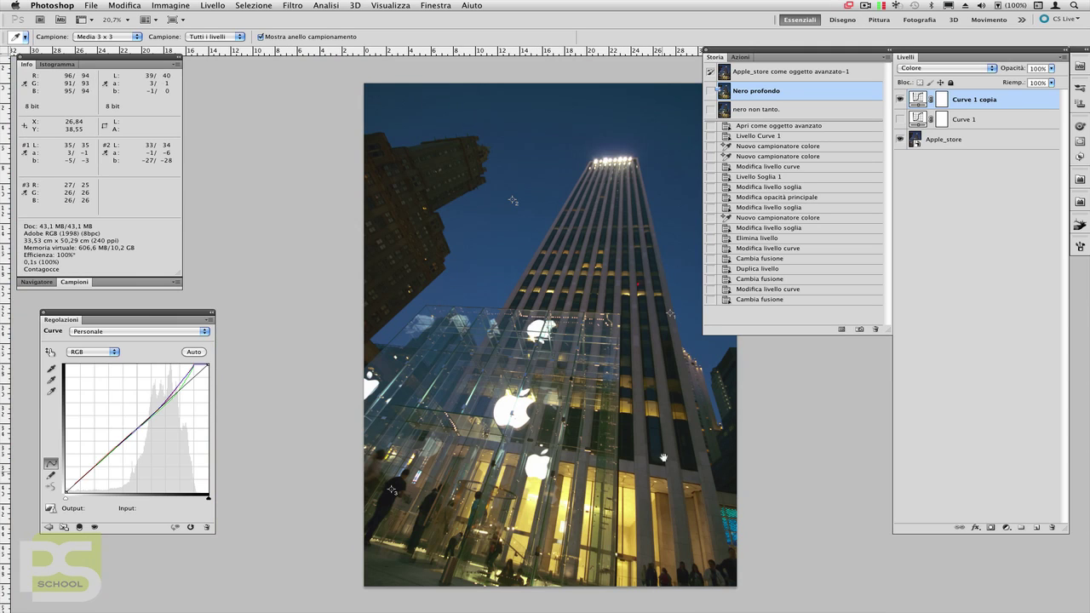
{"action": "mouse_move", "coordinate": [654, 389]}
{"action": "left_mouse_down"}
{"action": "mouse_move", "coordinate": [571, 373]}
{"action": "mouse_move", "coordinate": [571, 386]}
{"action": "left_mouse_up"}
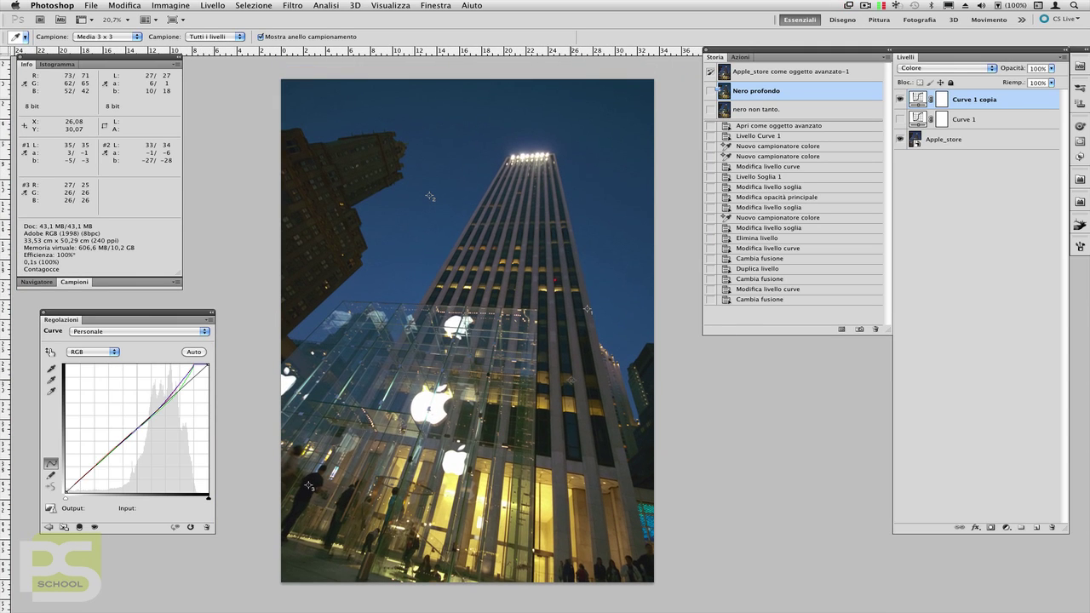